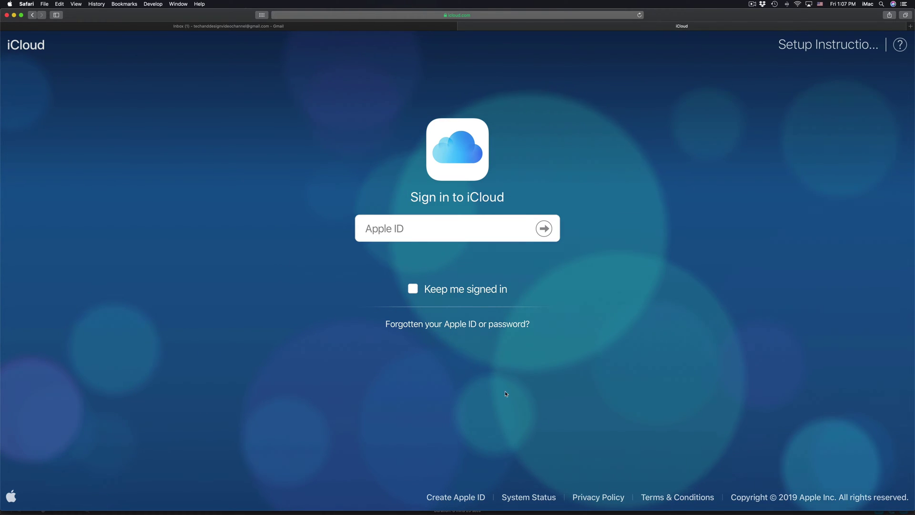
# - Open the Create Apple ID form from the iCloud sign-in page
pyautogui.moveTo(483, 498)
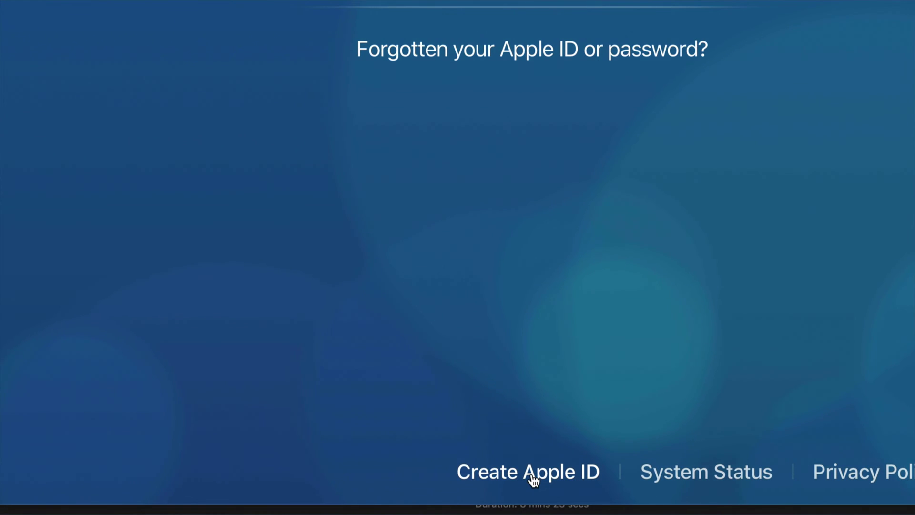
pyautogui.click(518, 460)
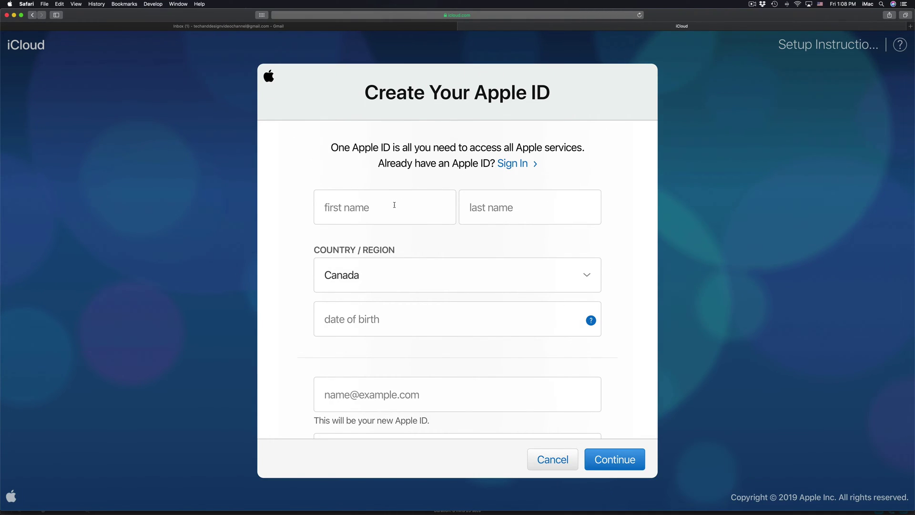
# - Enter the account holder's first and last name
pyautogui.click(395, 205)
pyautogui.write('Tech')
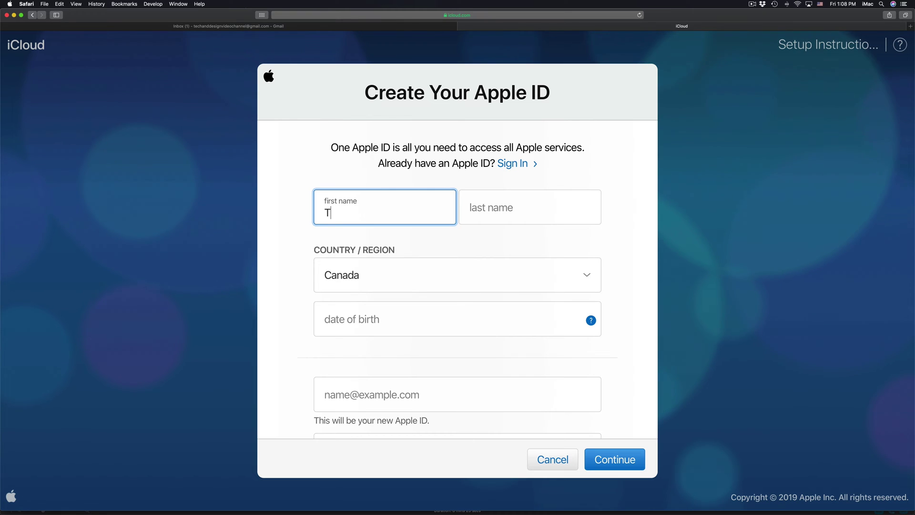
pyautogui.click(491, 213)
pyautogui.write('Design')
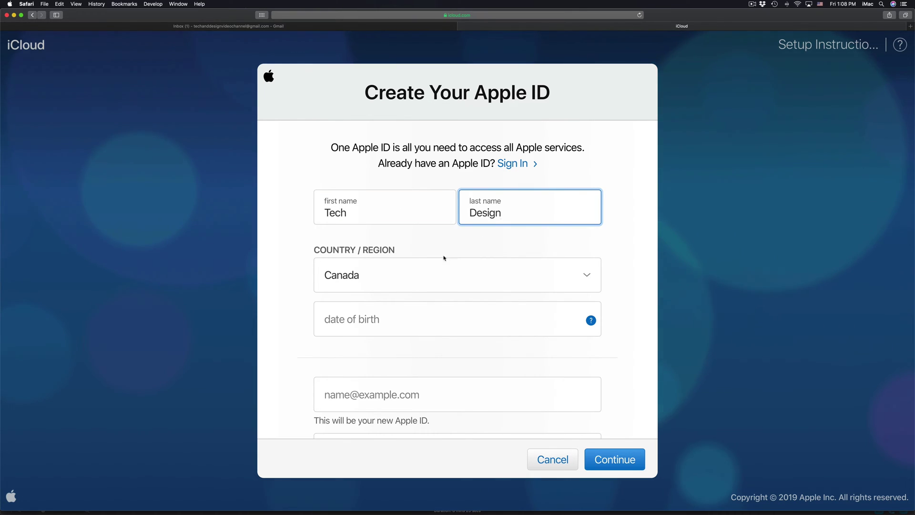
# - Set Country/Region to United States
pyautogui.click(473, 268)
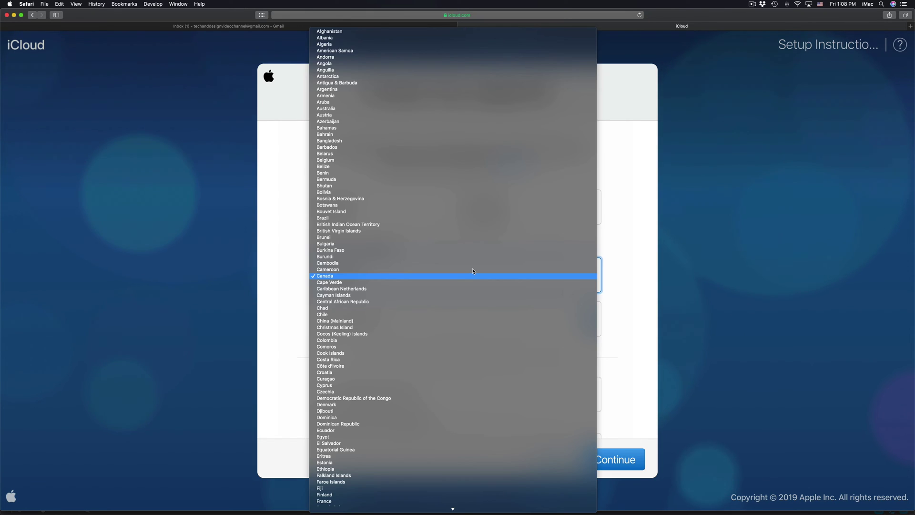
pyautogui.scroll(-15, 473, 271)
pyautogui.scroll(-5, 435, 386)
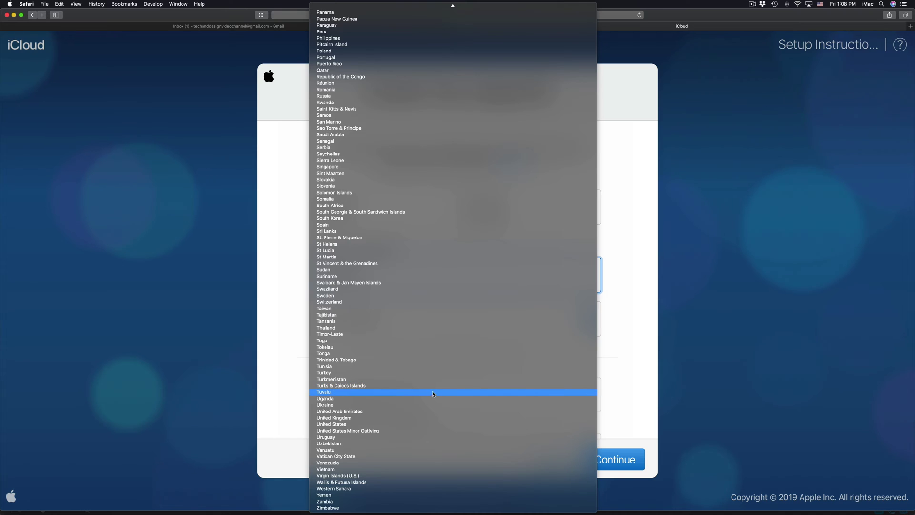
pyautogui.click(426, 428)
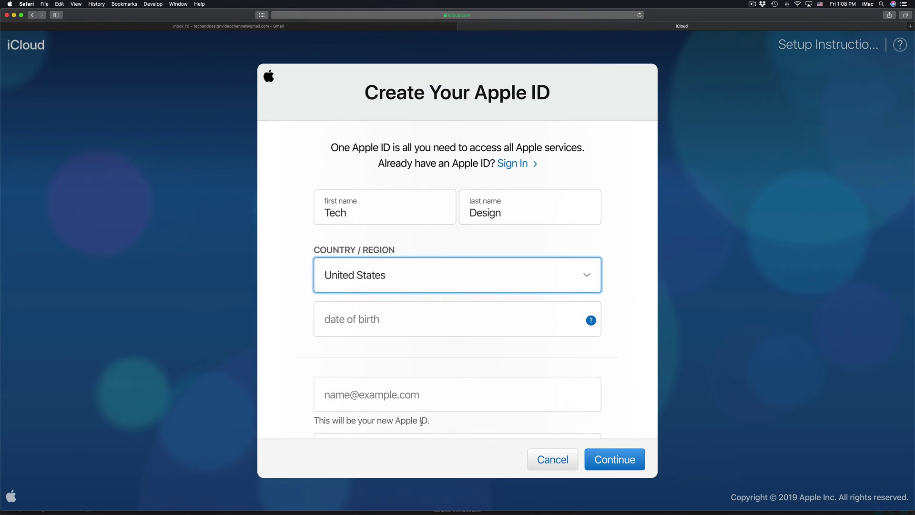
# - Enter the date of birth in dd/mm/yyyy format, then look over the rest of the form
pyautogui.click(492, 321)
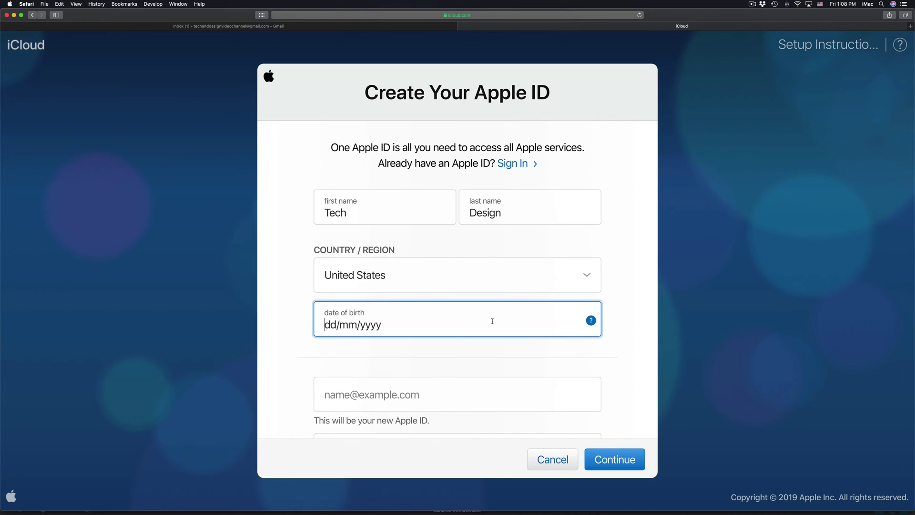
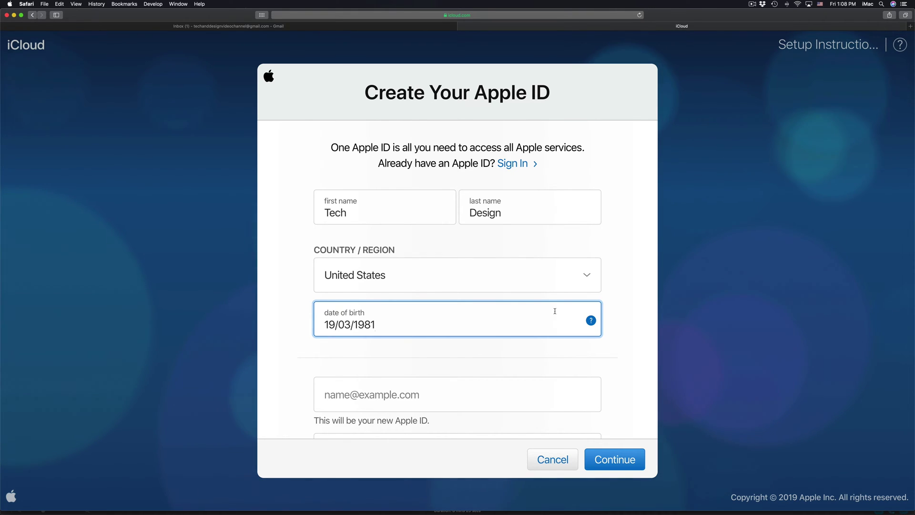
pyautogui.scroll(-5, 634, 333)
pyautogui.scroll(2, 634, 333)
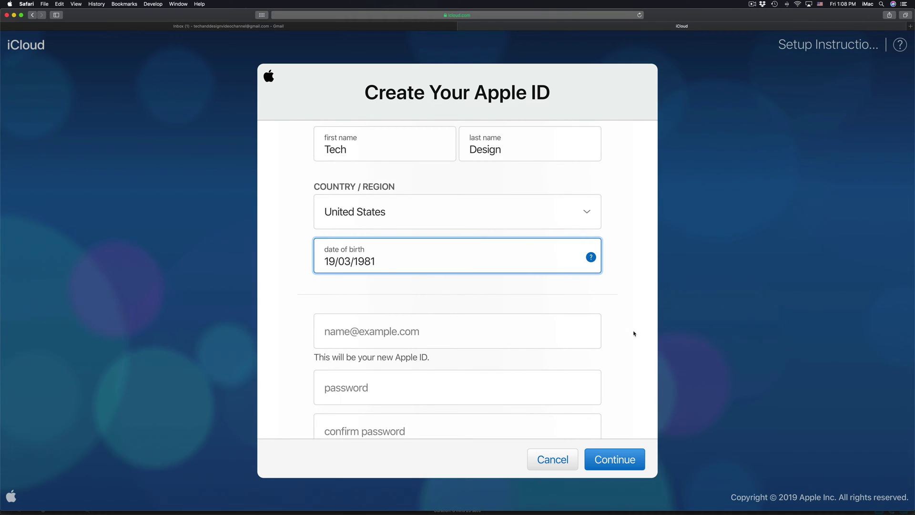
pyautogui.scroll(3, 635, 332)
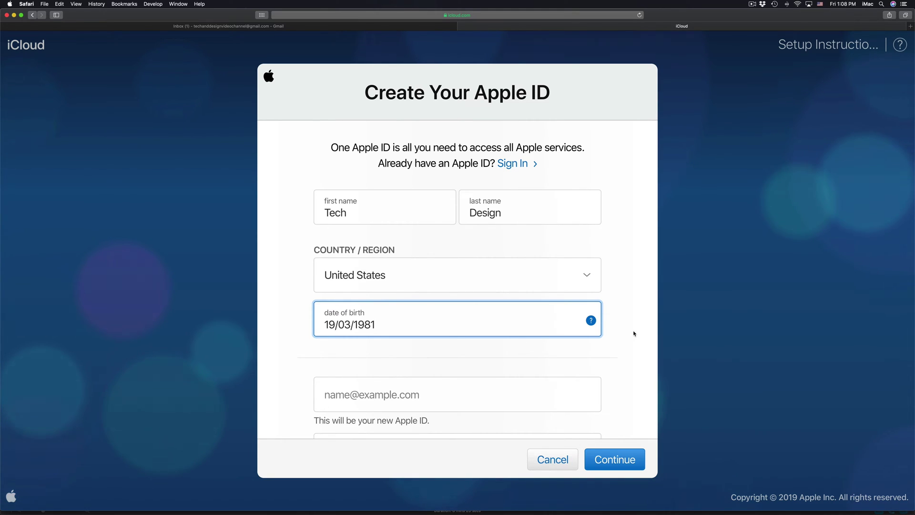
pyautogui.scroll(-10, 634, 333)
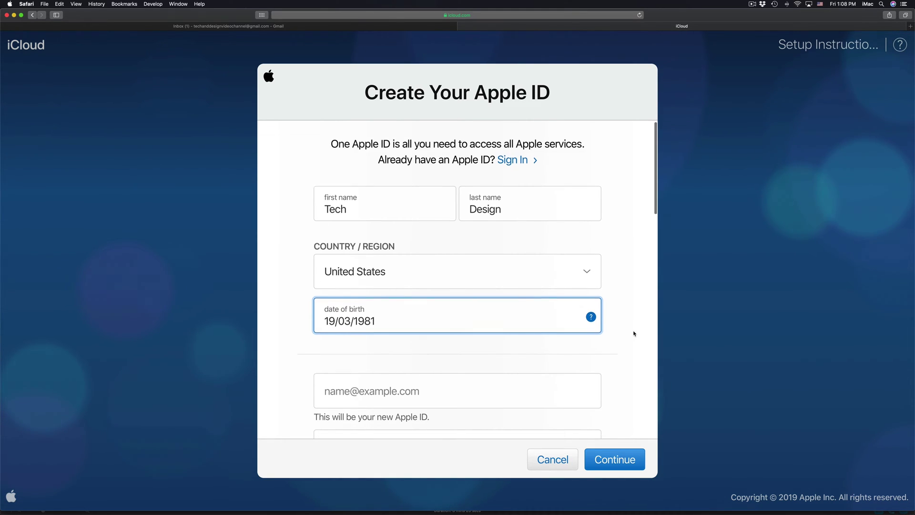
pyautogui.scroll(-12, 634, 332)
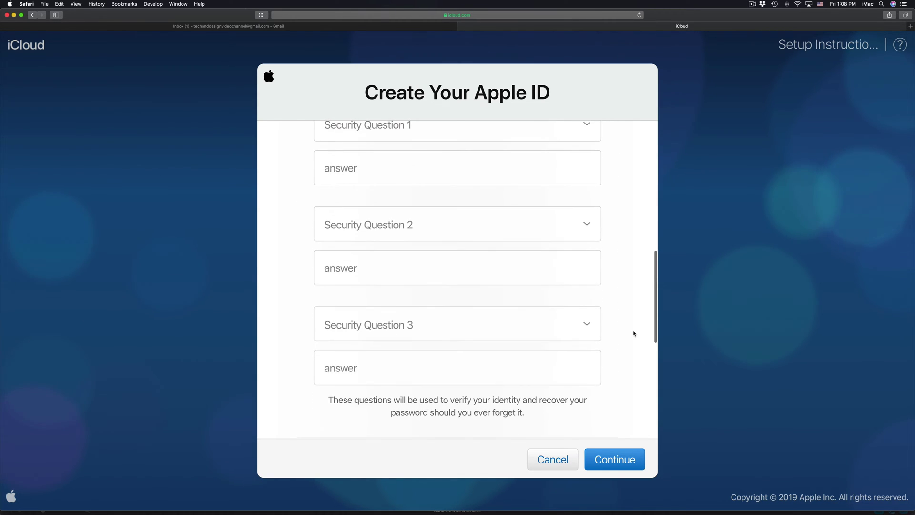
pyautogui.scroll(5, 634, 333)
pyautogui.scroll(12, 634, 333)
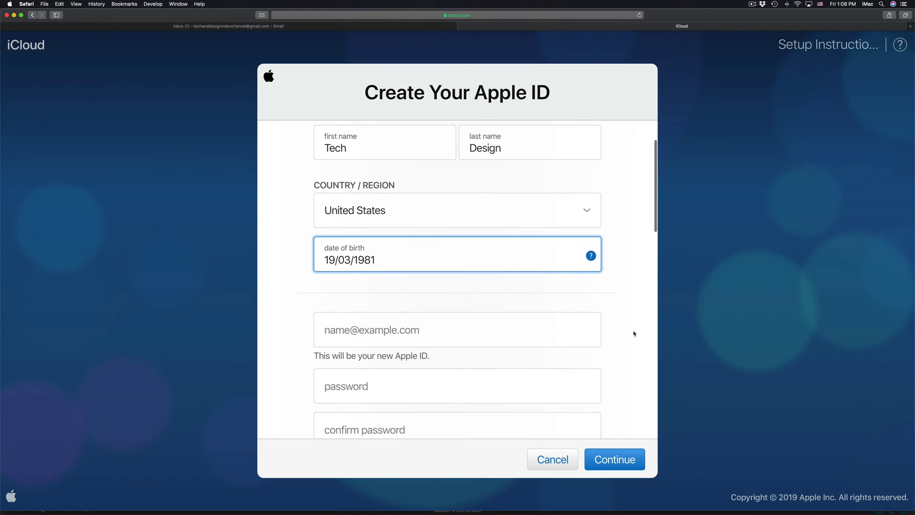
pyautogui.scroll(3, 634, 333)
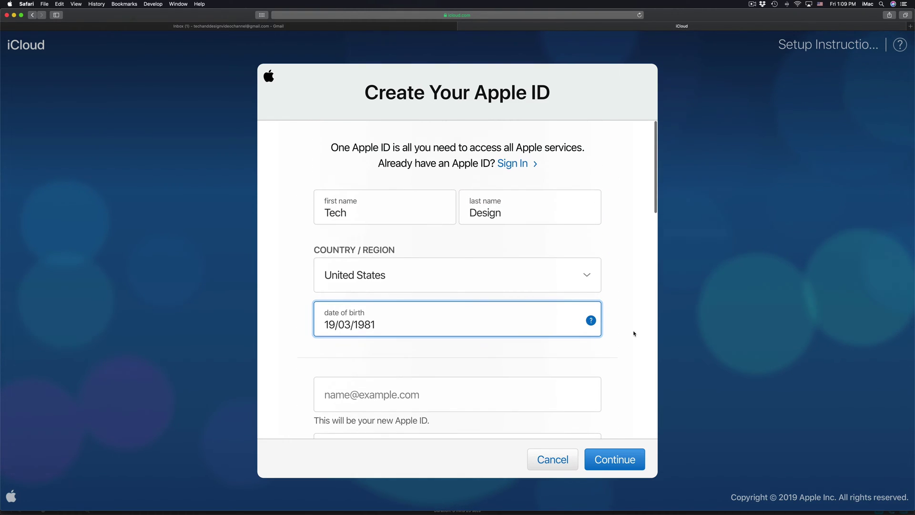
pyautogui.scroll(-7, 634, 333)
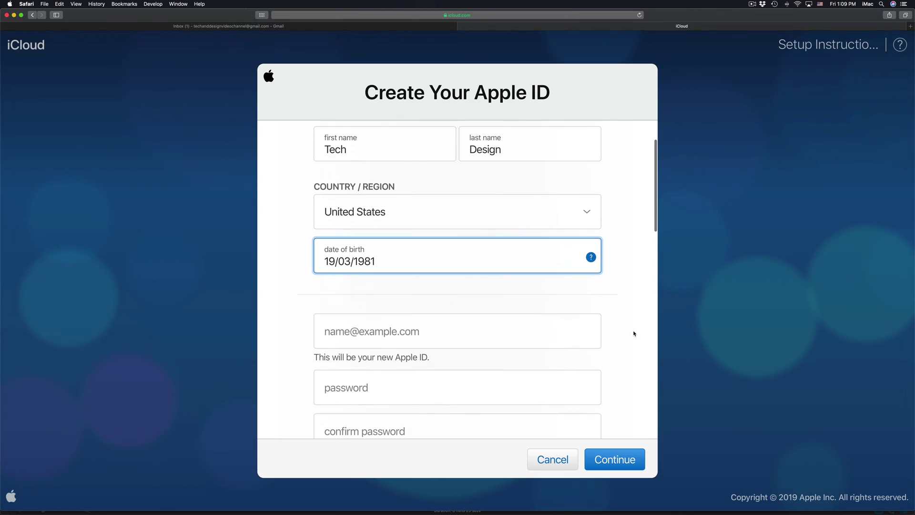
pyautogui.scroll(-1, 634, 332)
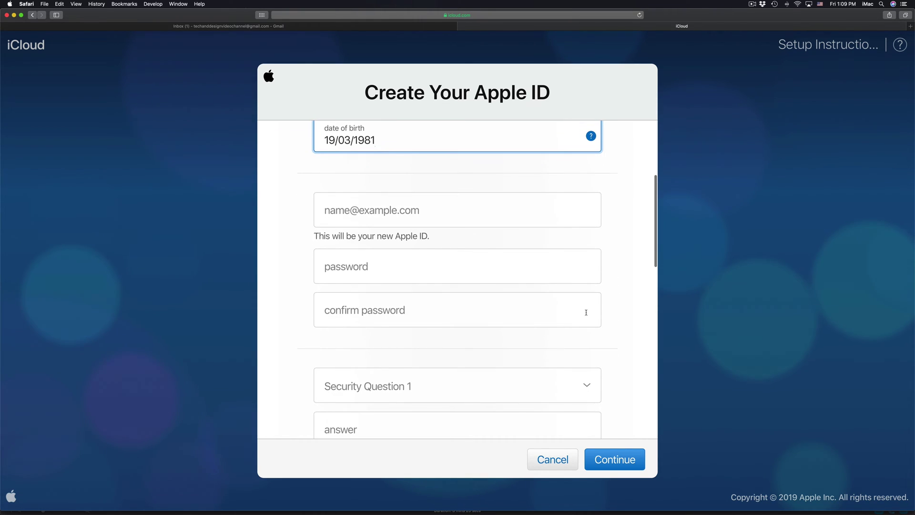
# - Enter the e-mail address that will serve as the new Apple ID
pyautogui.click(347, 215)
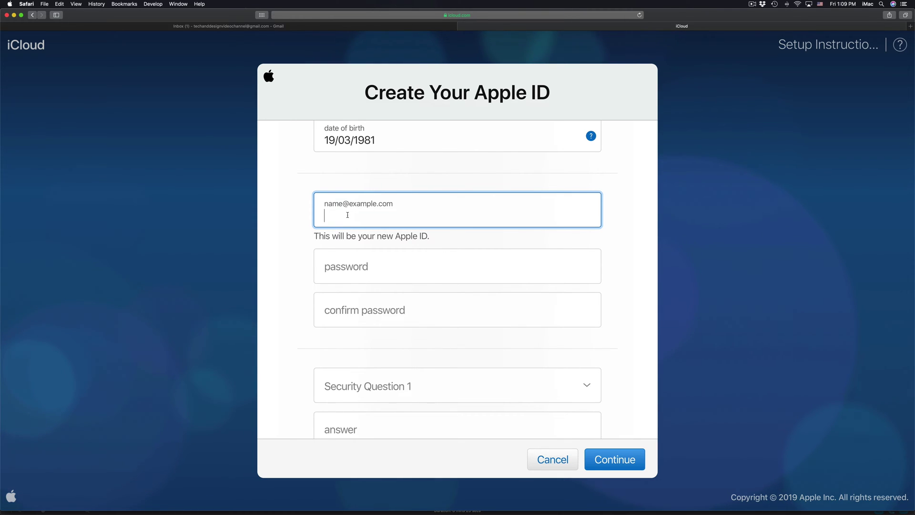
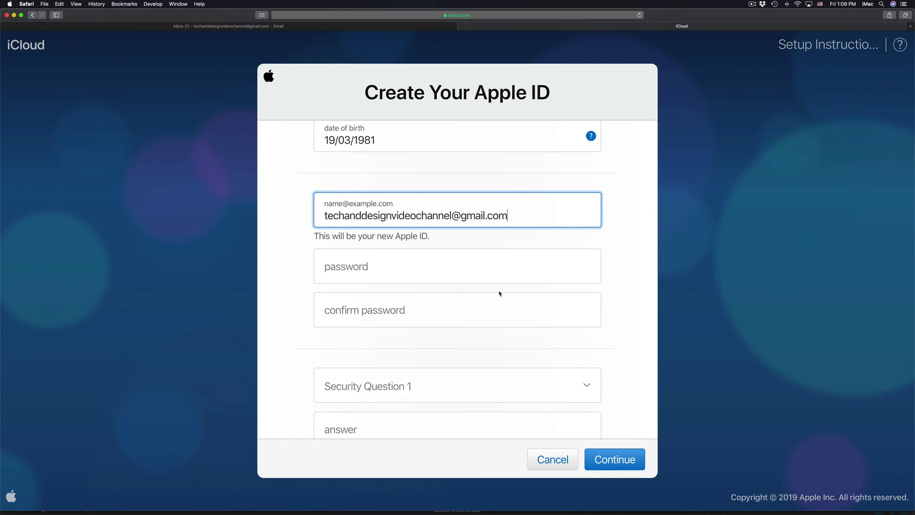
pyautogui.scroll(-3, 500, 293)
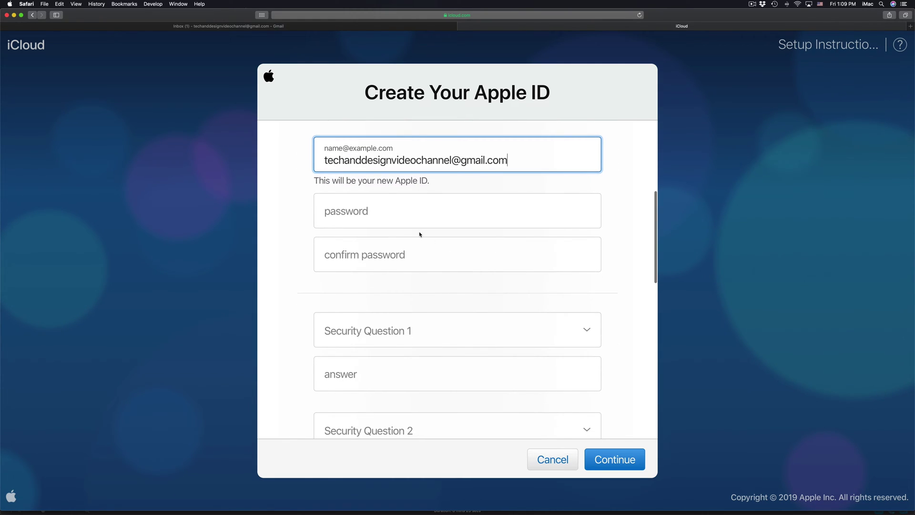
# - Paste a strong password into both the Password and Confirm Password fields
pyautogui.click(403, 223)
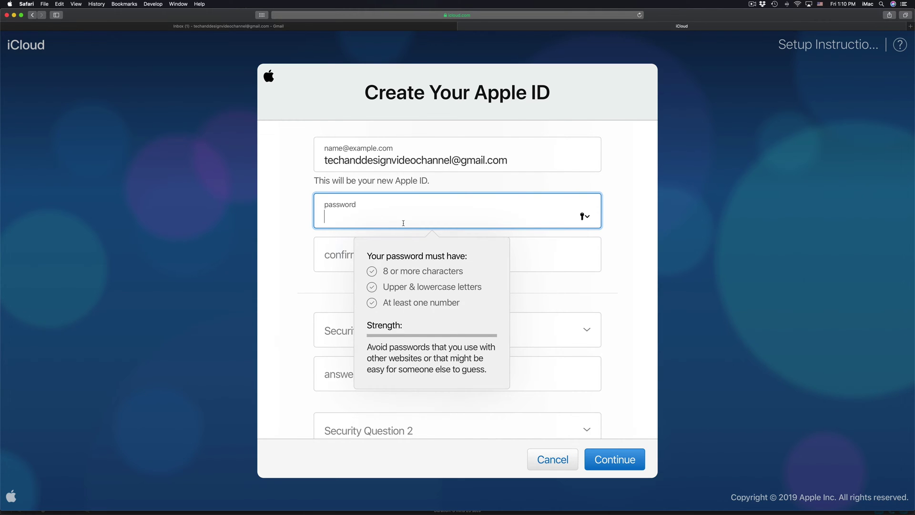
pyautogui.press('super+Tab')
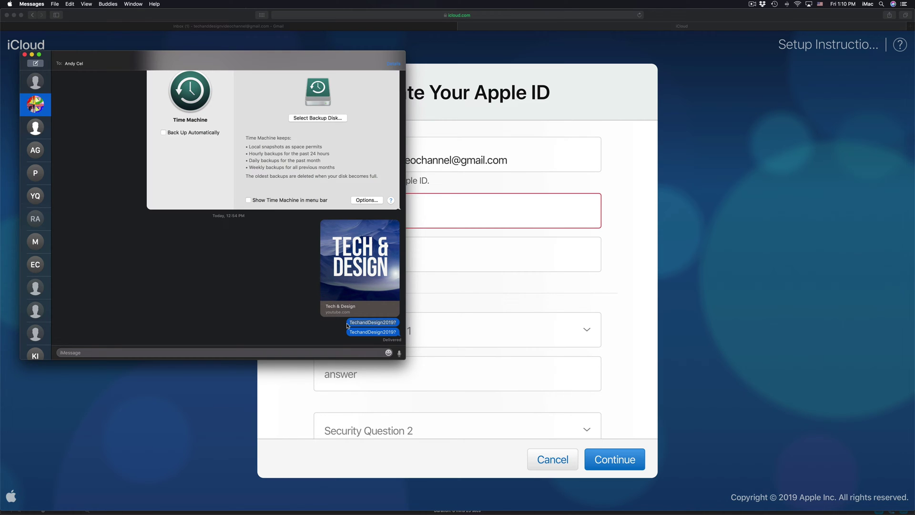
pyautogui.click(516, 214)
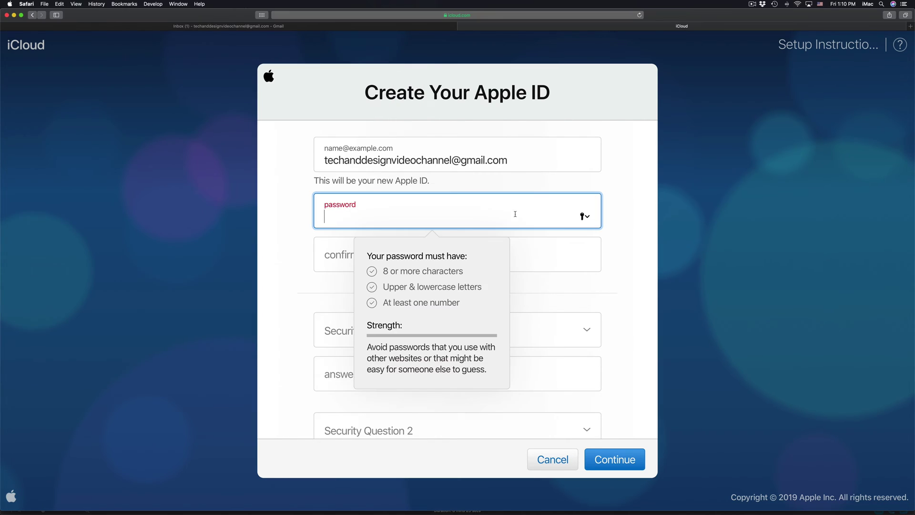
pyautogui.press('super+v')
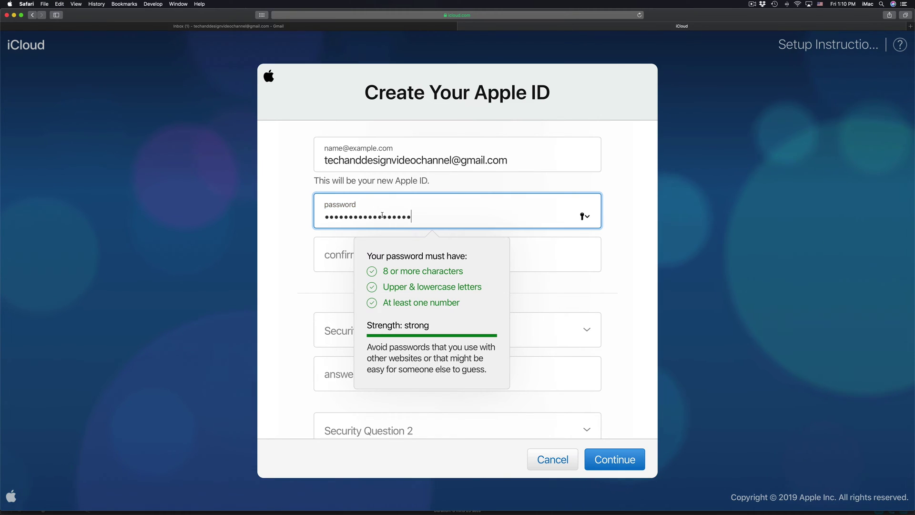
pyautogui.click(330, 255)
pyautogui.press('super+v')
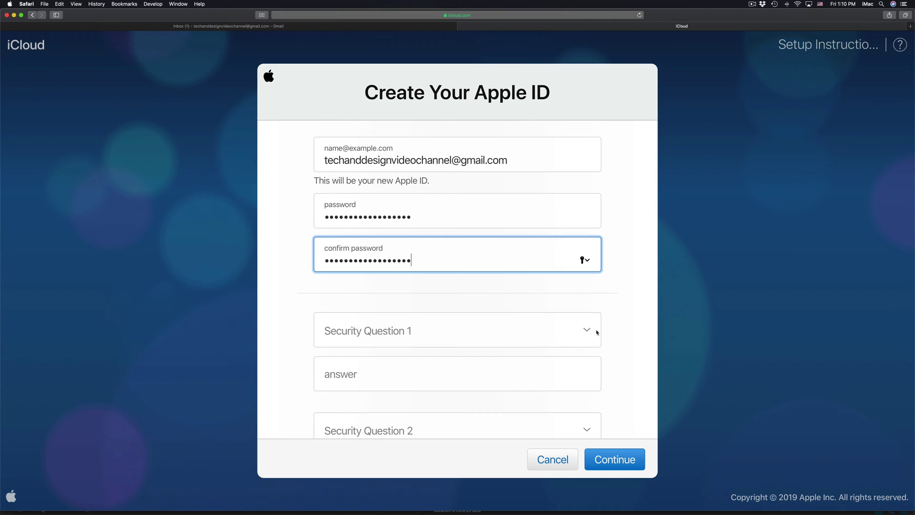
pyautogui.scroll(-5, 597, 332)
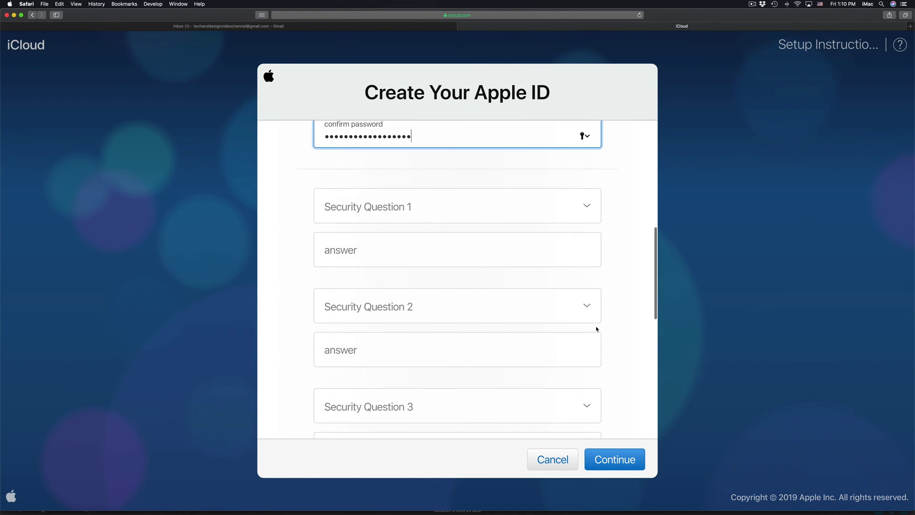
# - Choose the first pet security question and type its answer
pyautogui.click(585, 207)
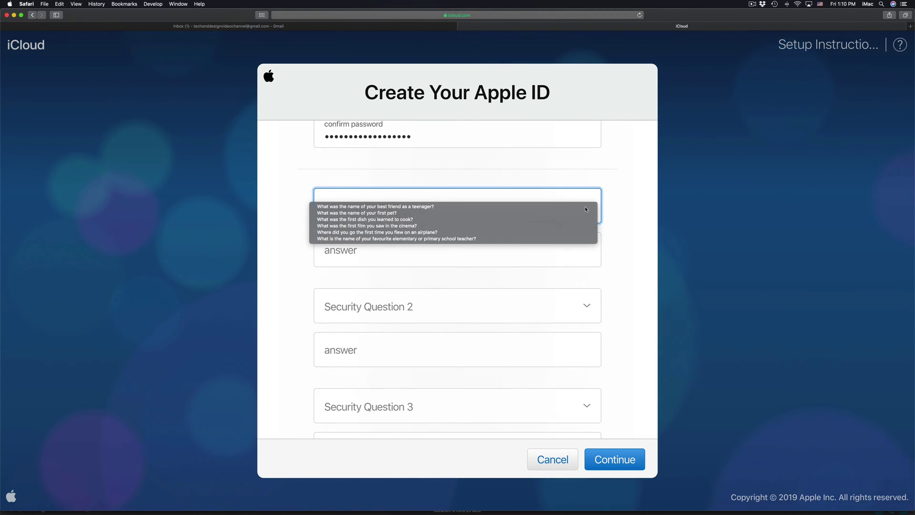
pyautogui.click(396, 214)
pyautogui.click(379, 242)
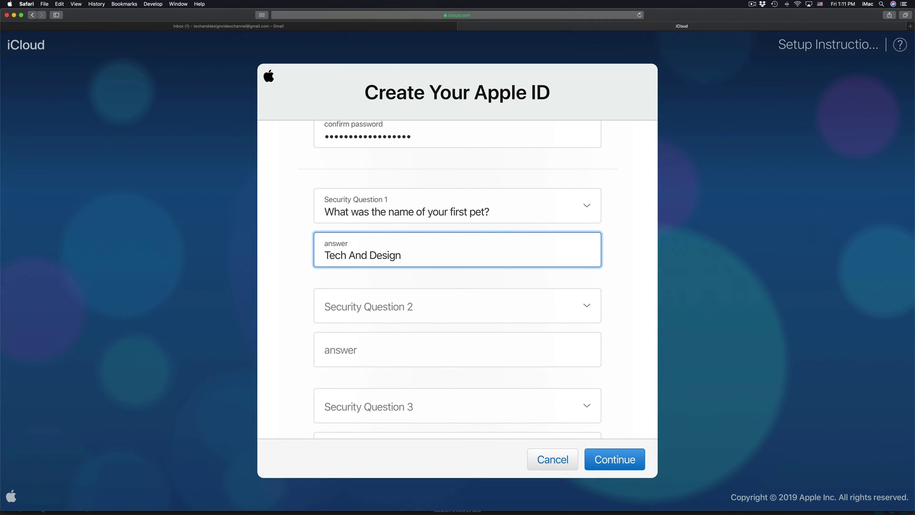
# - Choose the childhood nickname security question and type its answer
pyautogui.click(570, 307)
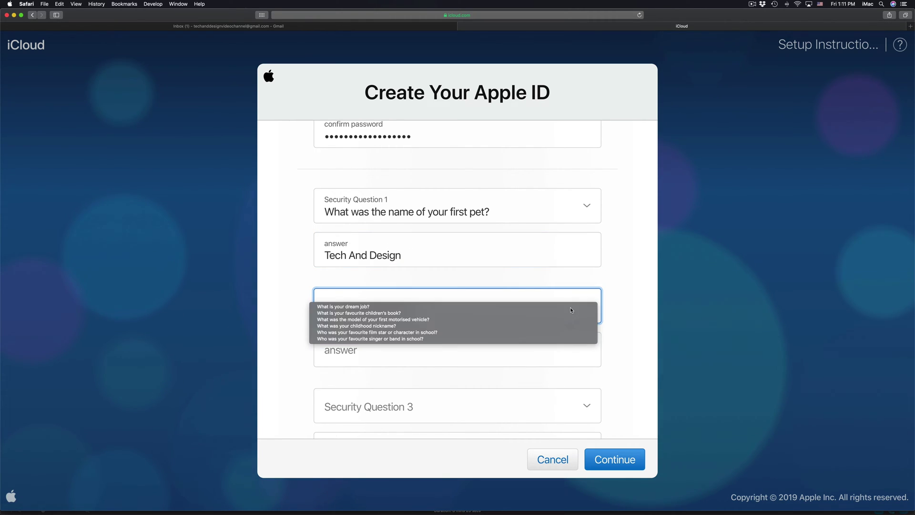
pyautogui.click(413, 326)
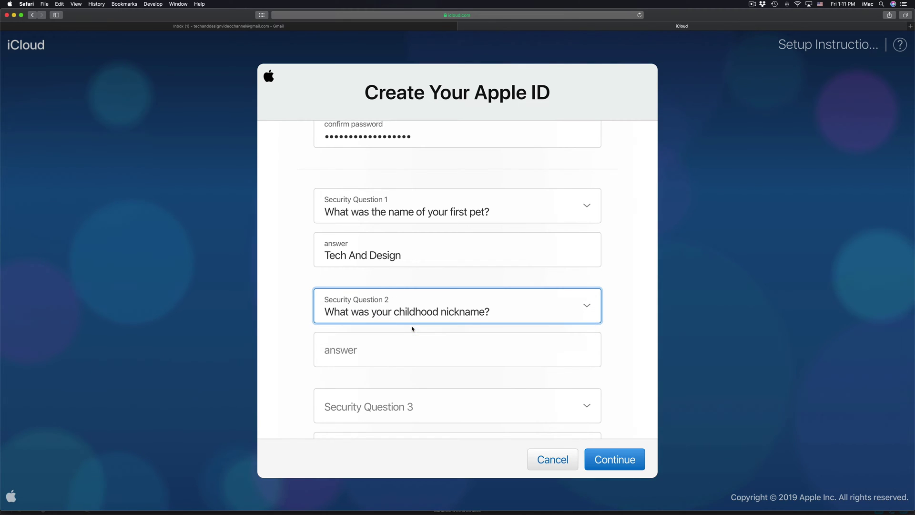
pyautogui.click(432, 340)
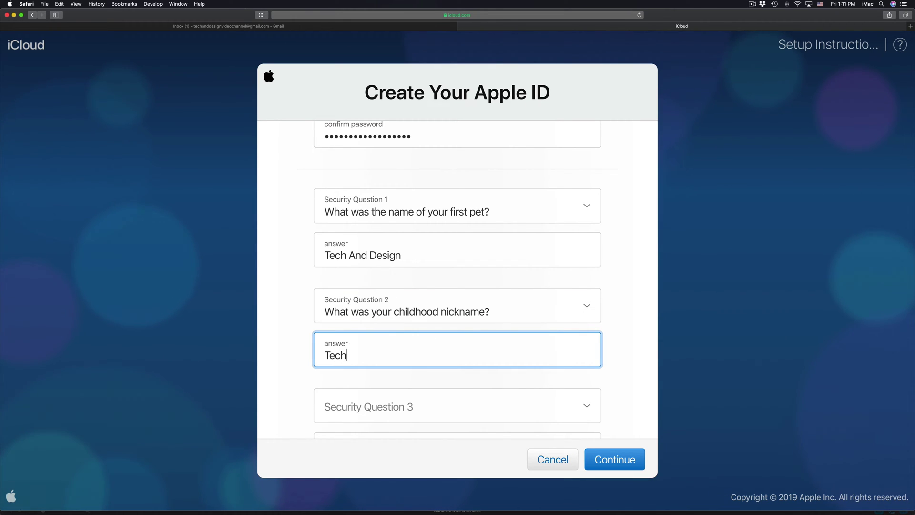
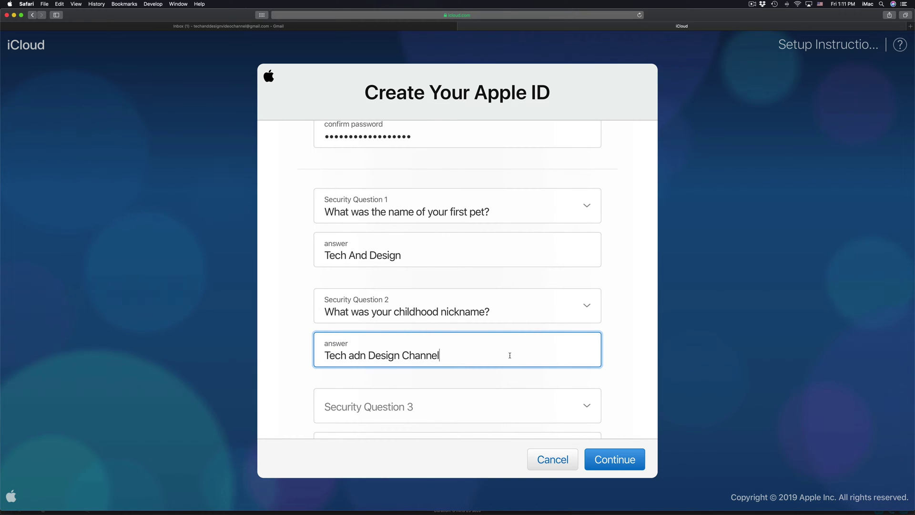
# - Choose the first album purchased question and type its answer, correcting typos
pyautogui.scroll(-5, 510, 355)
pyautogui.click(524, 235)
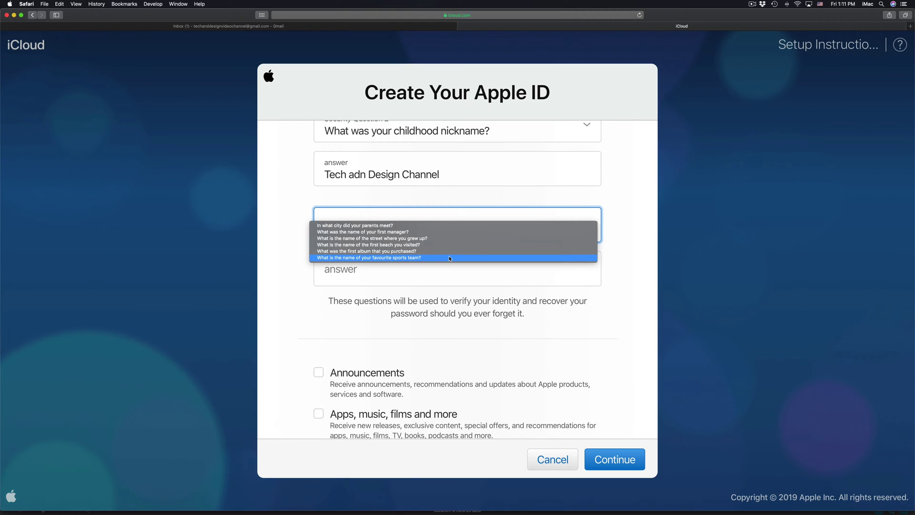
pyautogui.click(395, 253)
pyautogui.click(428, 267)
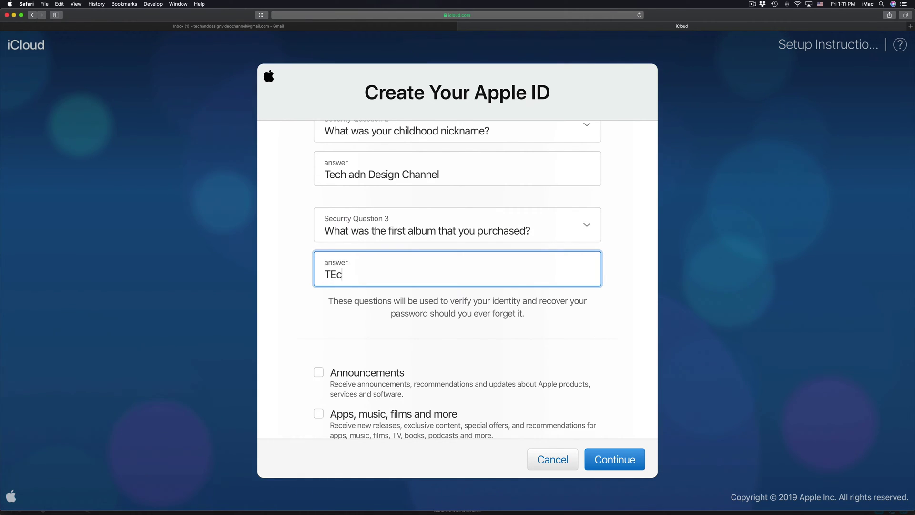
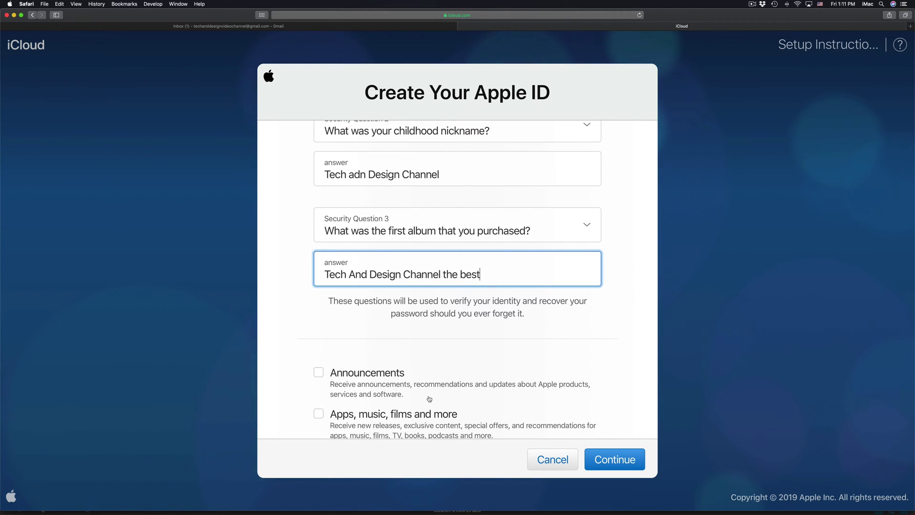
pyautogui.scroll(-5, 429, 399)
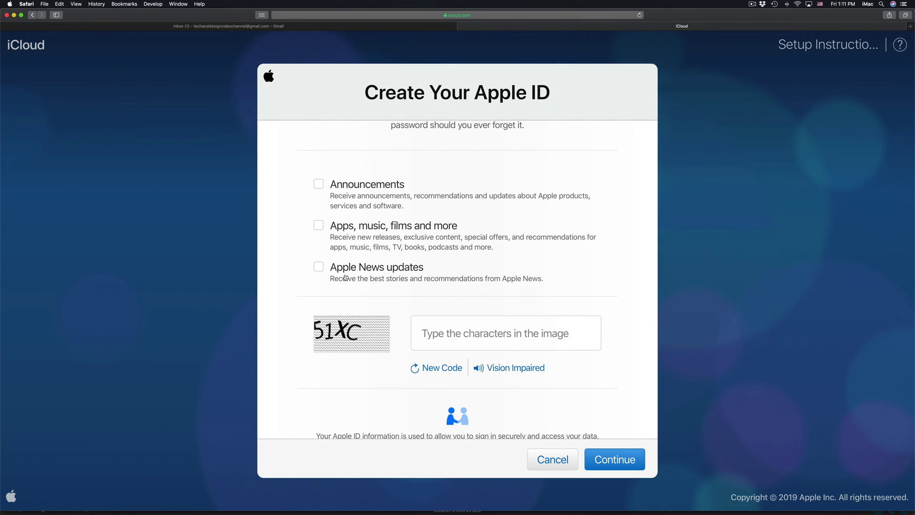
# - Leave the Announcements, Apps and Apple News update options unticked
pyautogui.click(319, 268)
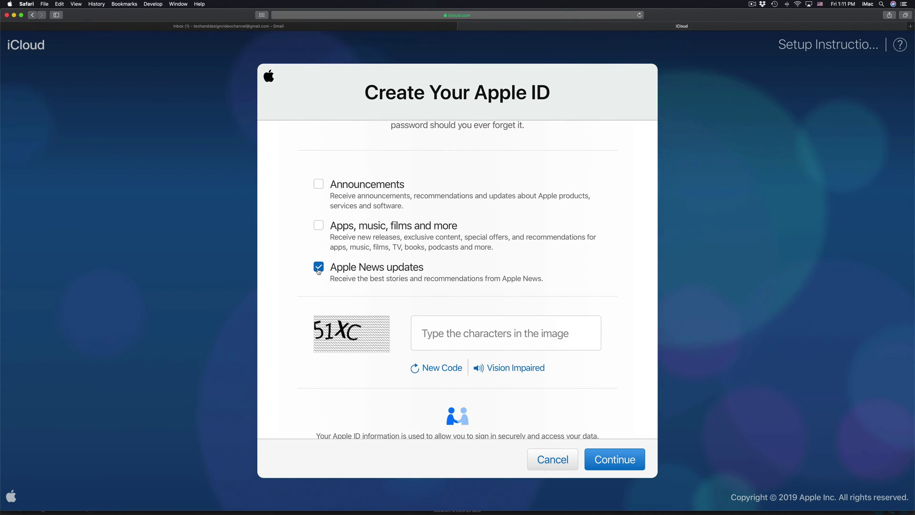
pyautogui.click(318, 270)
pyautogui.click(320, 229)
pyautogui.click(321, 230)
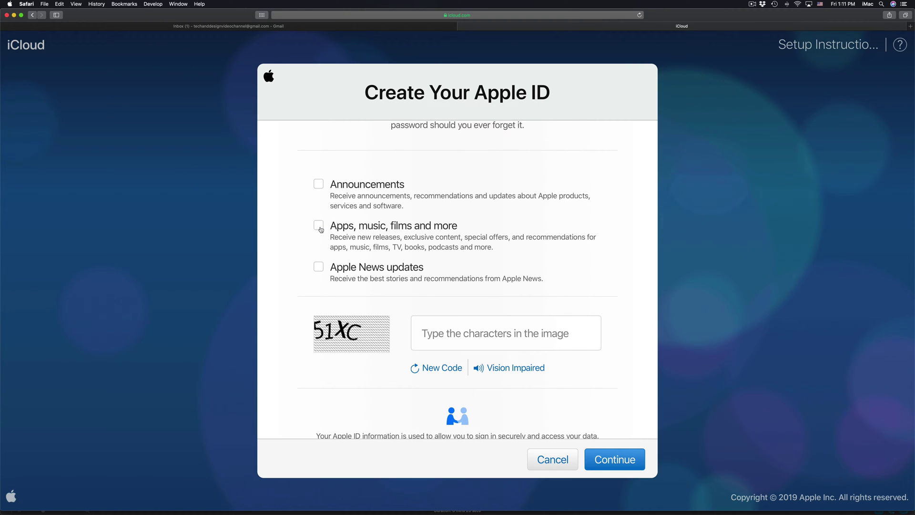
pyautogui.click(319, 189)
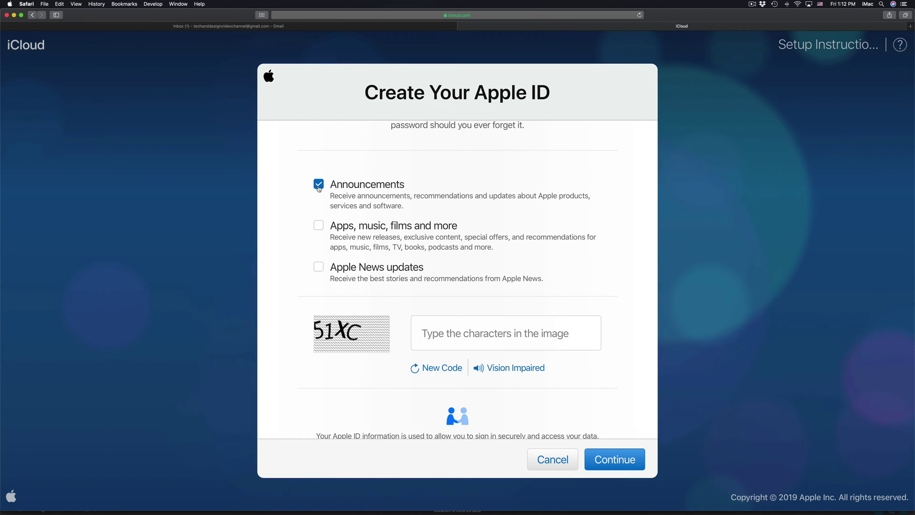
pyautogui.click(319, 189)
# - Enter the characters shown in the image and submit the form with Continue
pyautogui.scroll(-2, 482, 263)
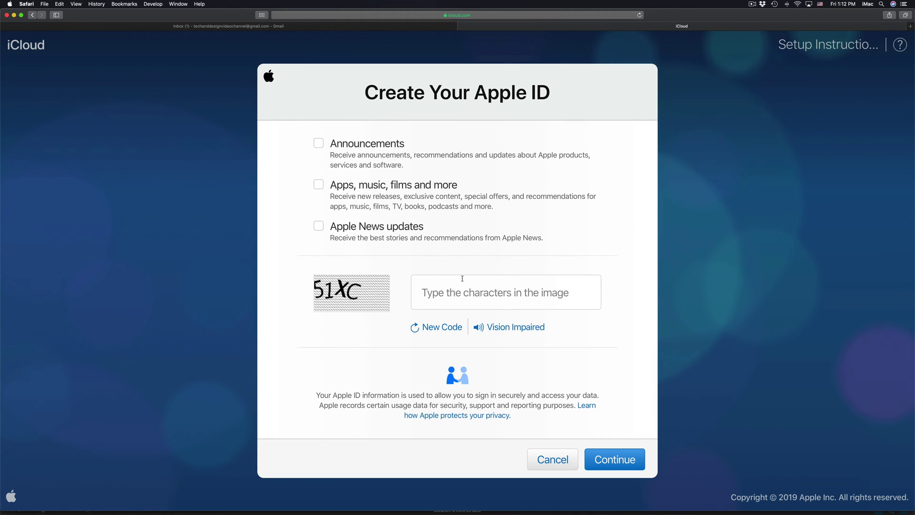
pyautogui.click(433, 292)
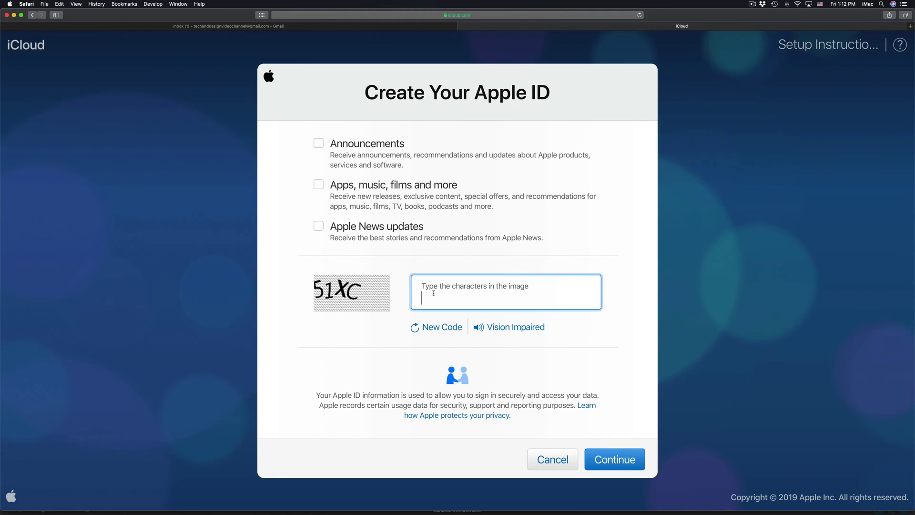
pyautogui.write('51XC')
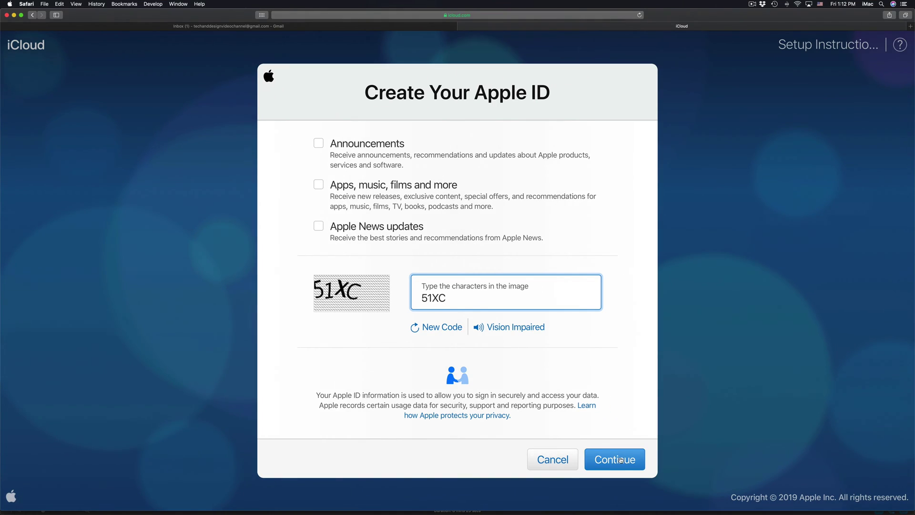
pyautogui.click(622, 460)
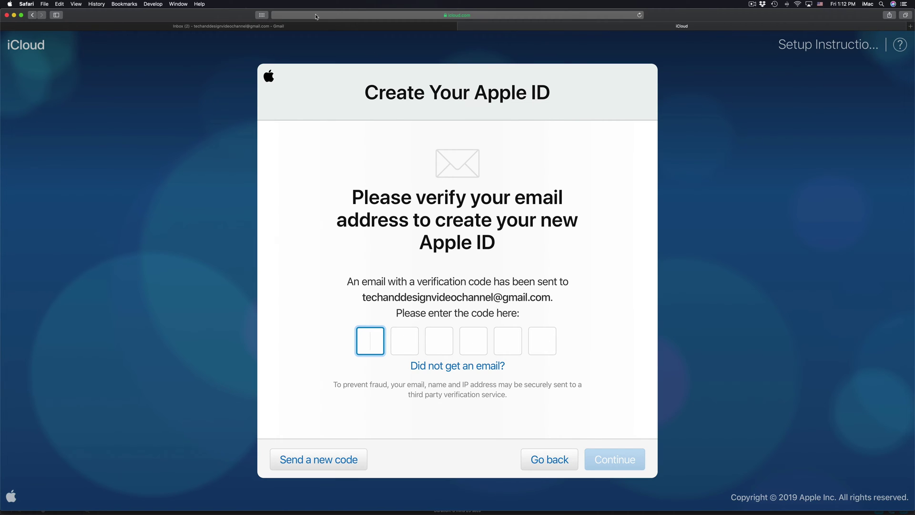
# - Switch to the Gmail tab to find Apple's verification e-mail
pyautogui.click(234, 26)
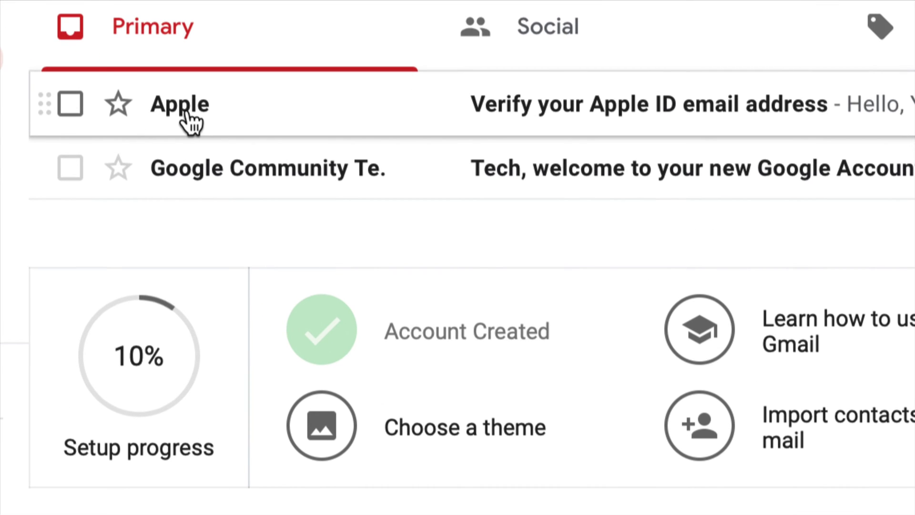
# - Open Apple's 'Verify your Apple ID email address' message, select its code, and return to iCloud
pyautogui.moveTo(196, 117)
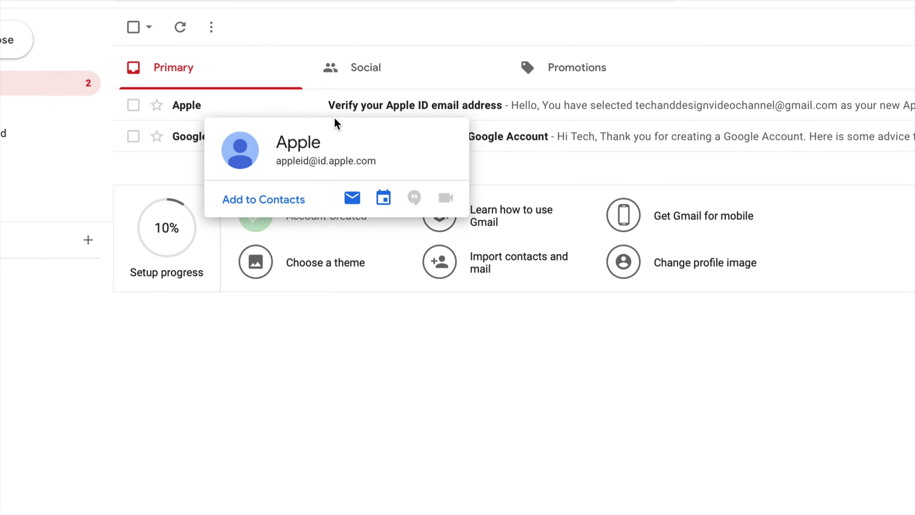
pyautogui.click(366, 106)
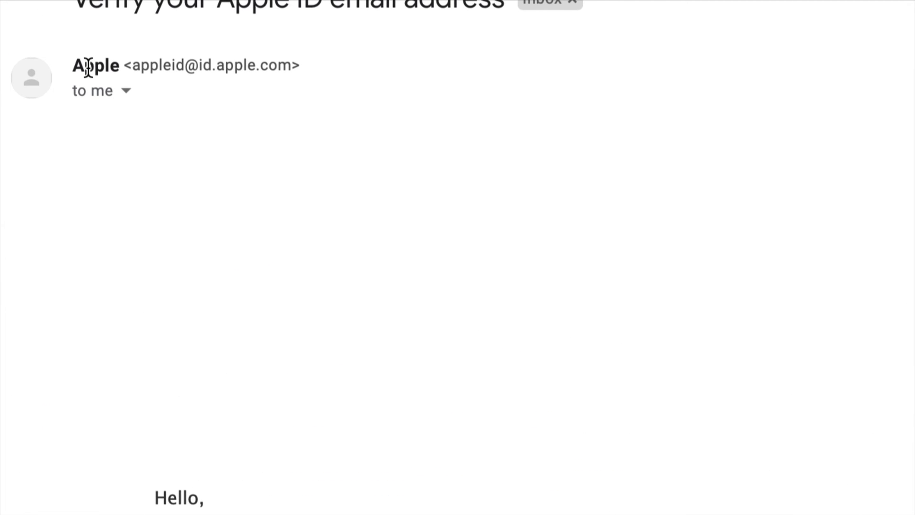
pyautogui.moveTo(186, 64); pyautogui.dragTo(313, 71)
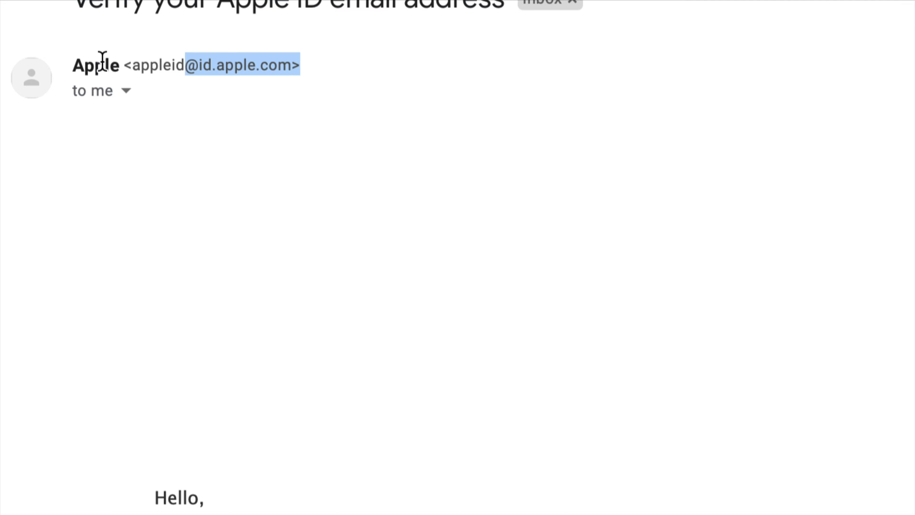
pyautogui.moveTo(74, 65)
pyautogui.mouseDown()
pyautogui.moveTo(302, 69)
pyautogui.moveTo(294, 70)
pyautogui.mouseUp()
pyautogui.click(143, 63)
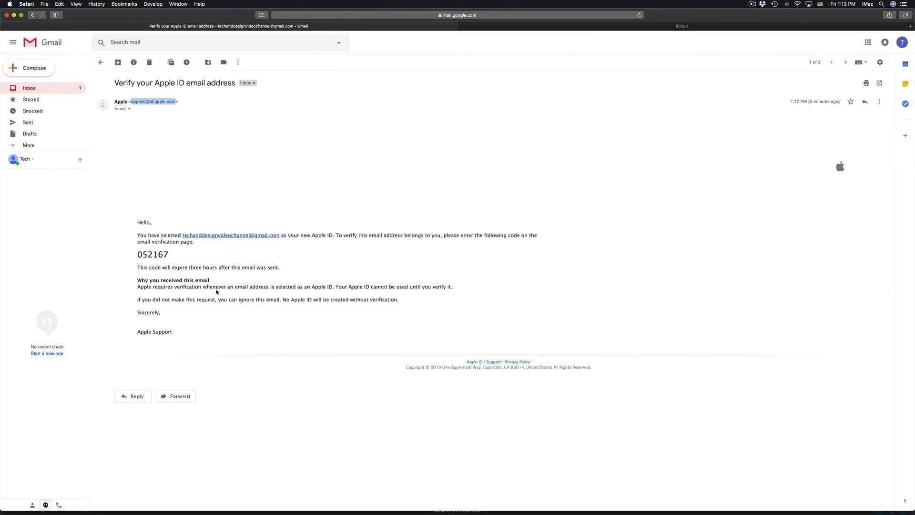
pyautogui.click(198, 294)
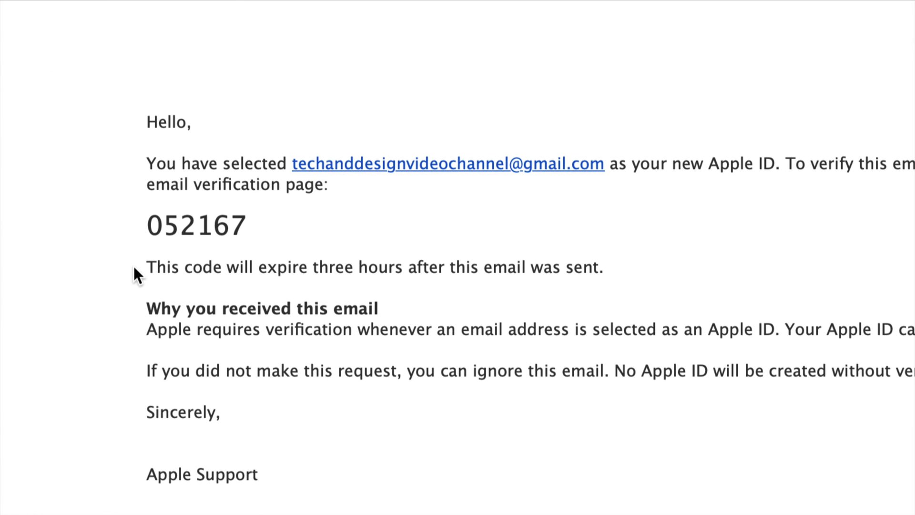
pyautogui.moveTo(261, 220)
pyautogui.mouseDown()
pyautogui.moveTo(129, 208)
pyautogui.moveTo(145, 224)
pyautogui.moveTo(257, 233)
pyautogui.mouseUp()
pyautogui.press('super+c')
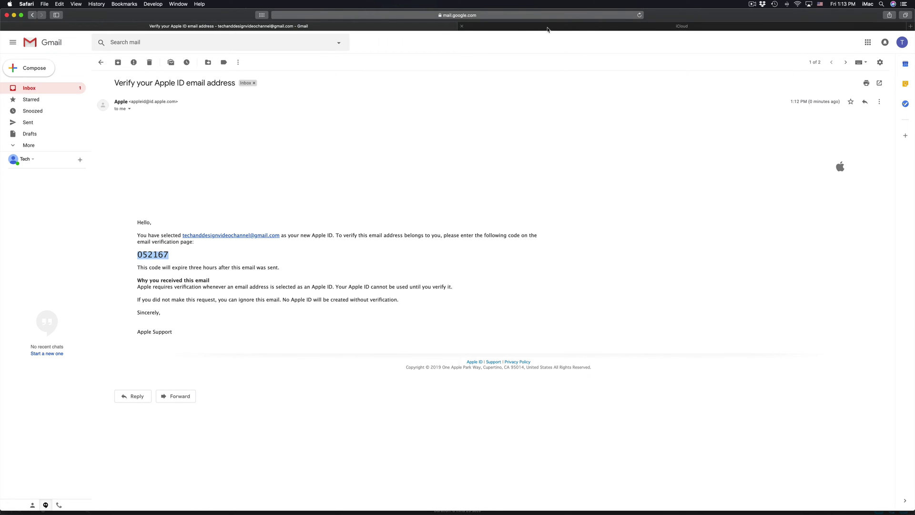
pyautogui.click(545, 28)
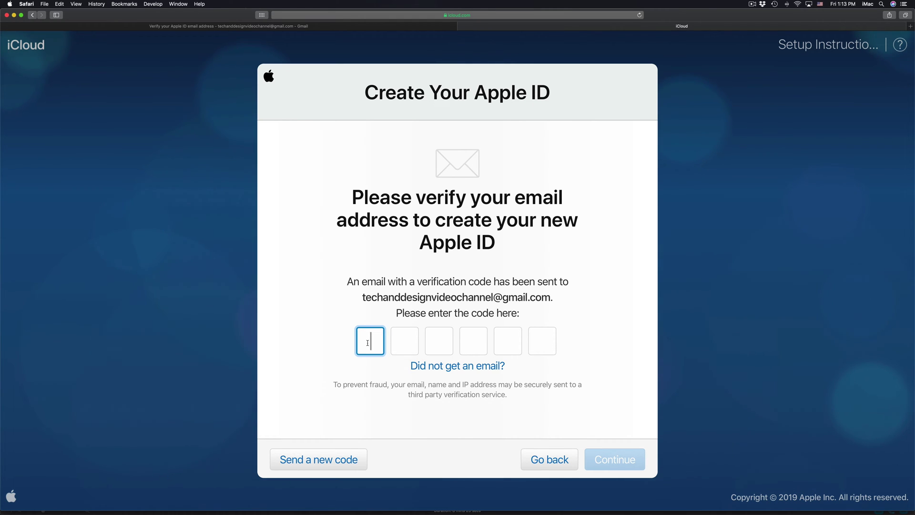
# - Paste the emailed code, continue, and decline Safari's offer to save the password
pyautogui.press('super+v')
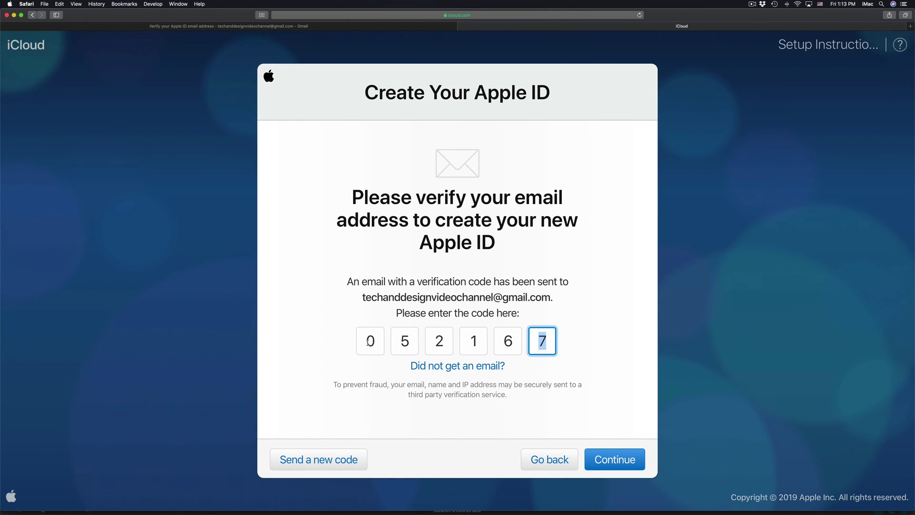
pyautogui.click(634, 463)
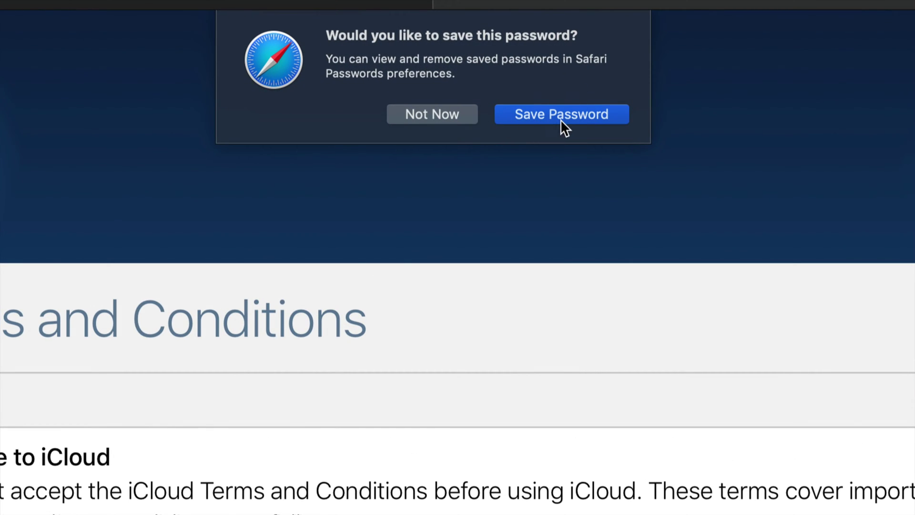
pyautogui.click(441, 115)
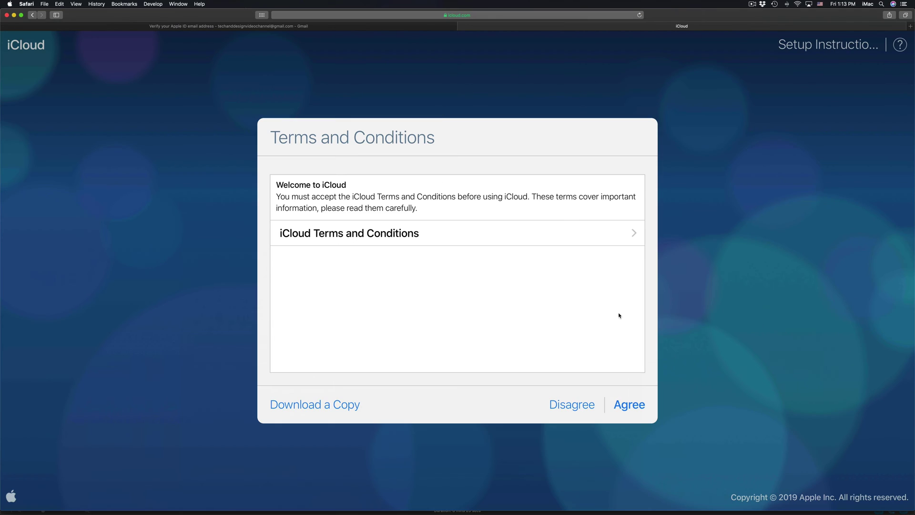
# - Agree to the iCloud Terms and Conditions and confirm the agreement
pyautogui.click(630, 405)
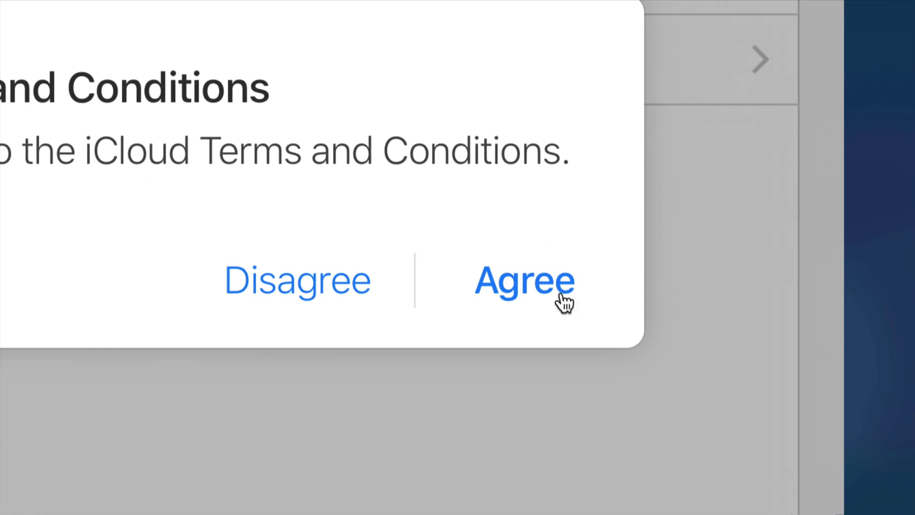
pyautogui.click(567, 297)
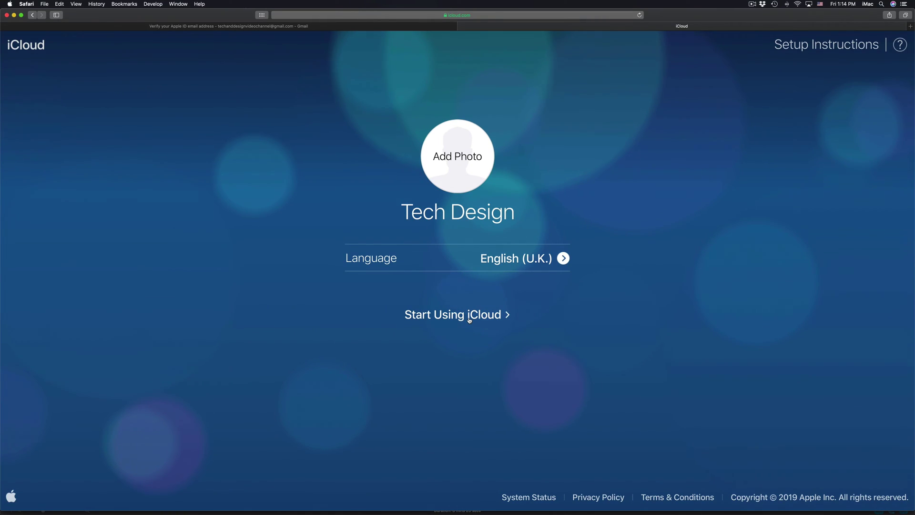
# - Finish setup with Start Using iCloud, view Contacts, then return to the iCloud home page
pyautogui.click(494, 314)
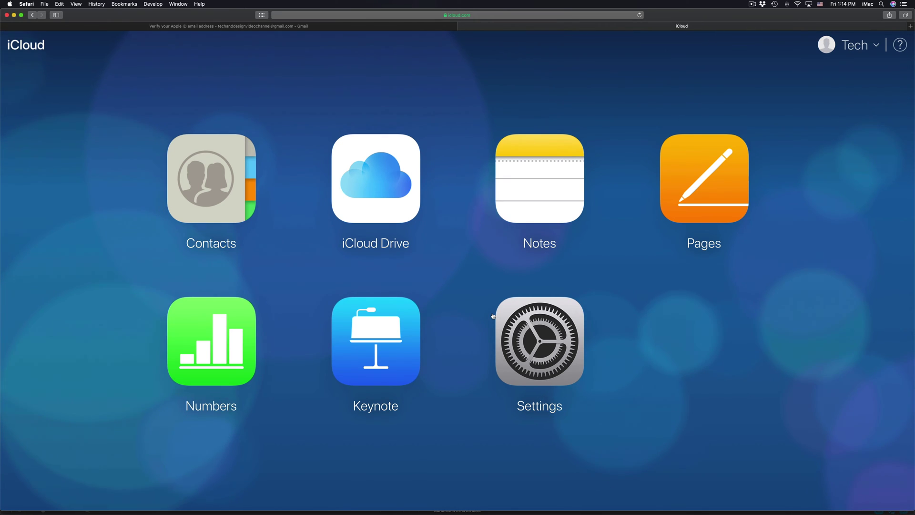
pyautogui.click(230, 194)
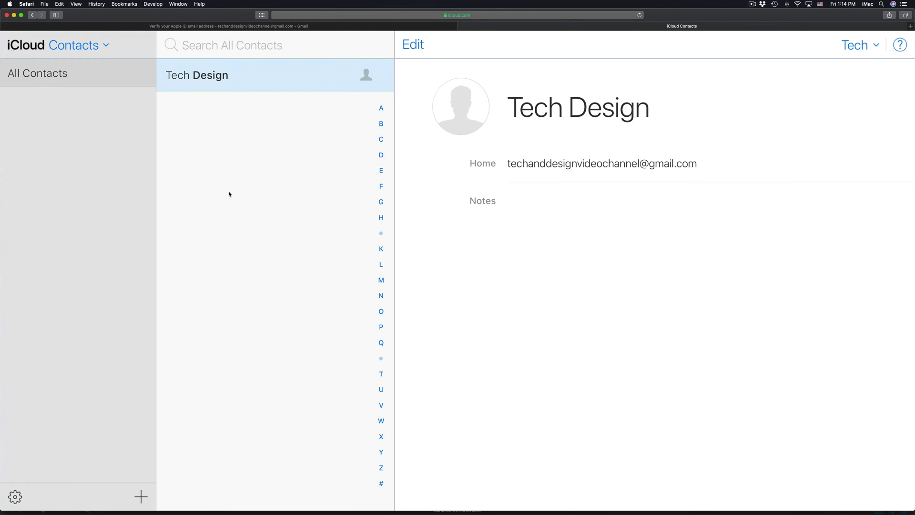
pyautogui.hscroll(-5, 108, 133)
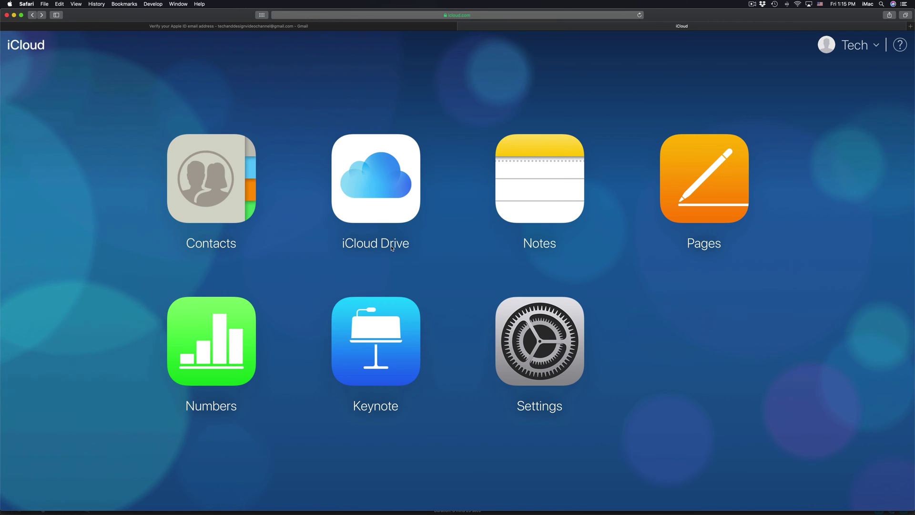
# - Create a note reading 'ouhasfksdkfj' in Notes, view All iCloud, then go back home
pyautogui.click(563, 210)
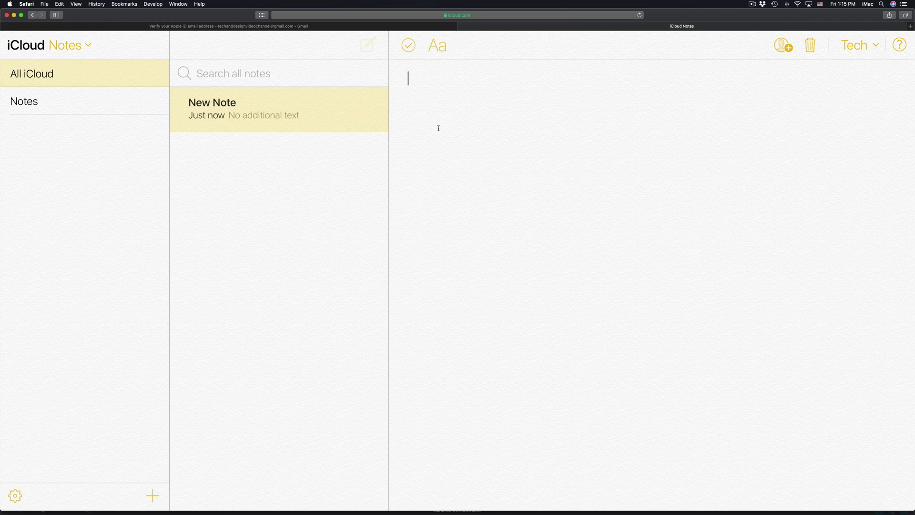
pyautogui.write('ouhasfksdkfj')
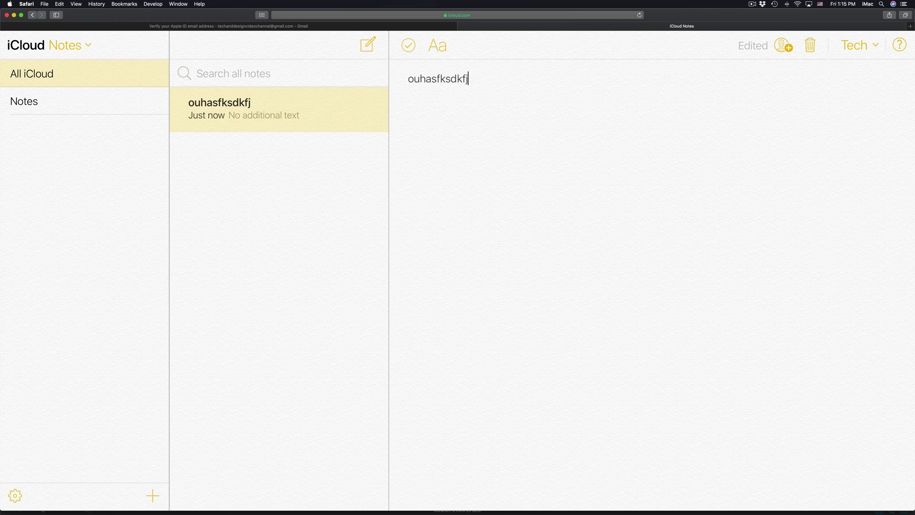
pyautogui.click(46, 77)
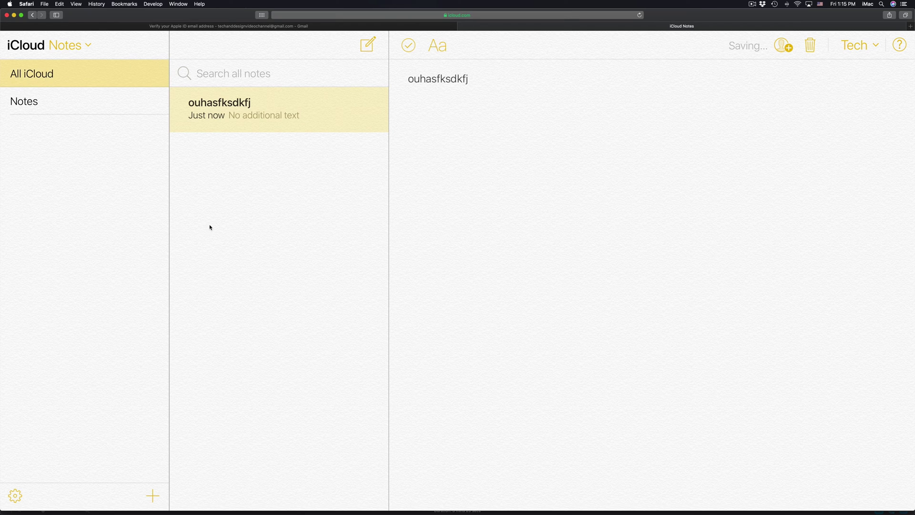
pyautogui.click(33, 17)
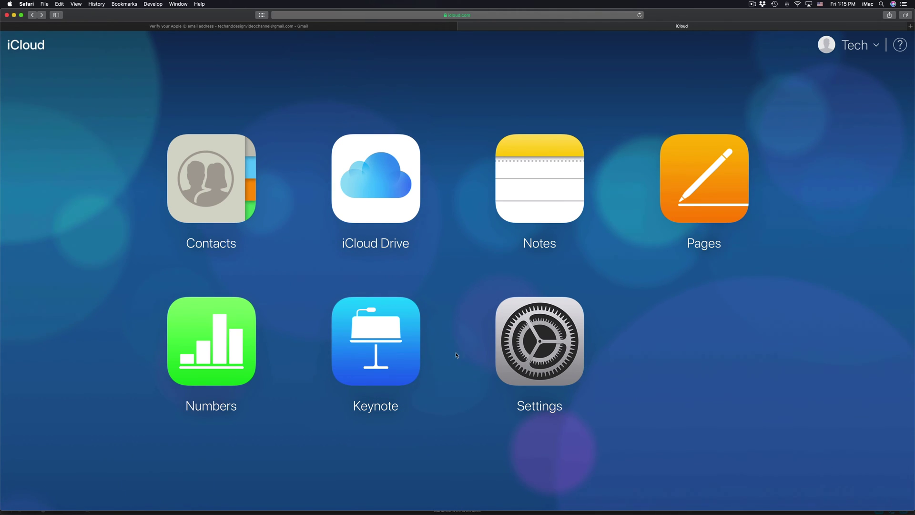
# - Open iCloud Settings and launch Apple ID management at appleid.apple.com
pyautogui.click(560, 334)
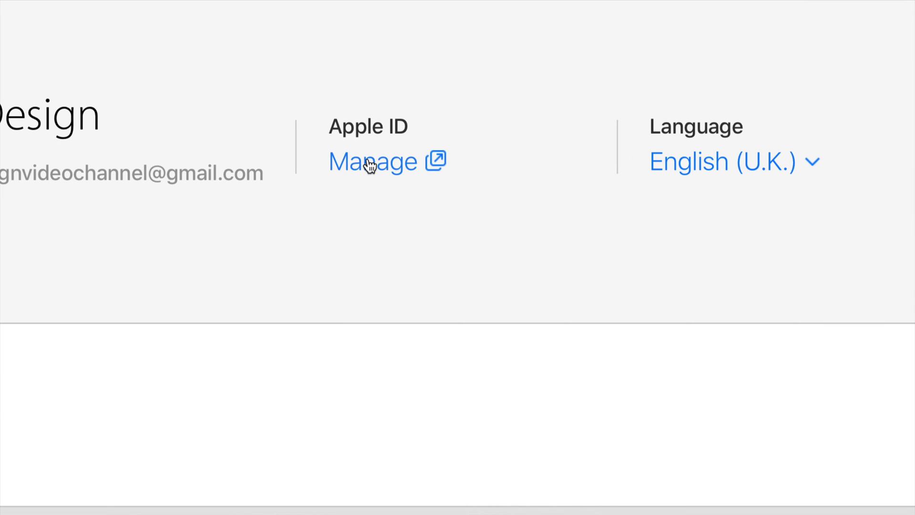
pyautogui.click(391, 163)
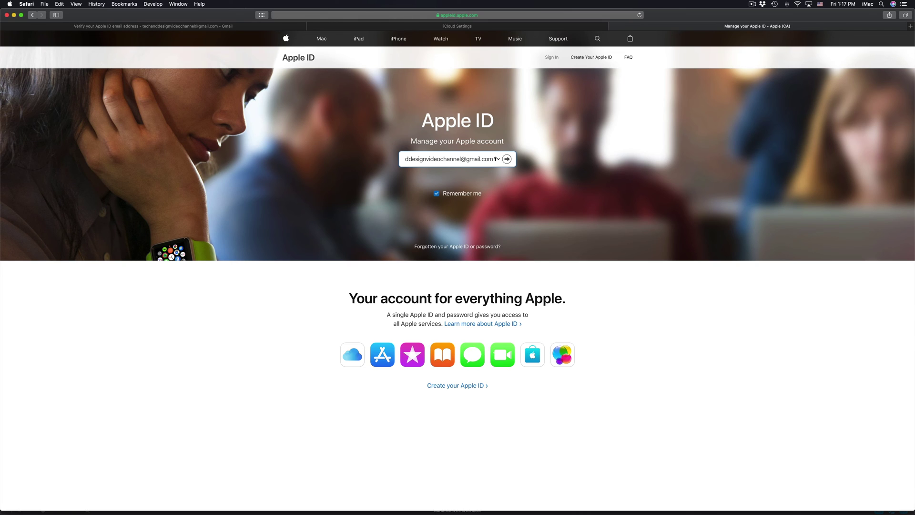
# - Sign in to the Apple ID site with Remember me off, pasting the password from Messages
pyautogui.click(437, 193)
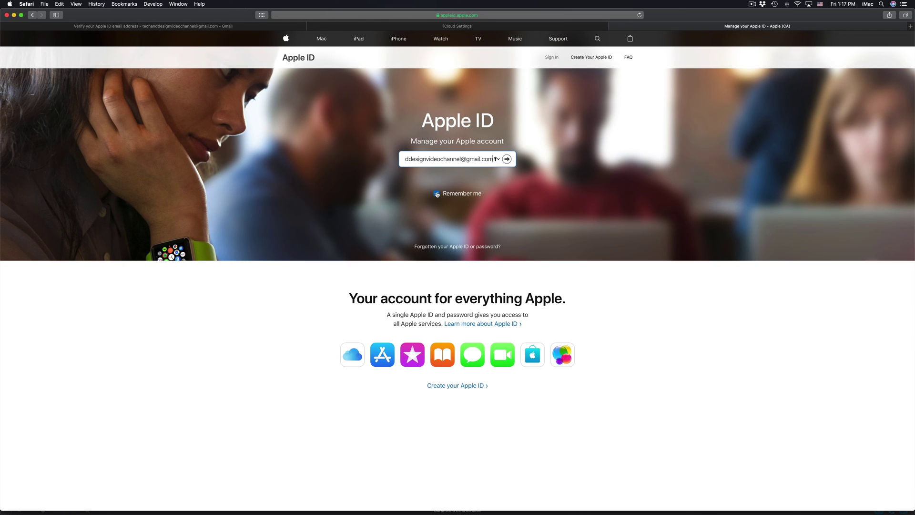
pyautogui.click(507, 161)
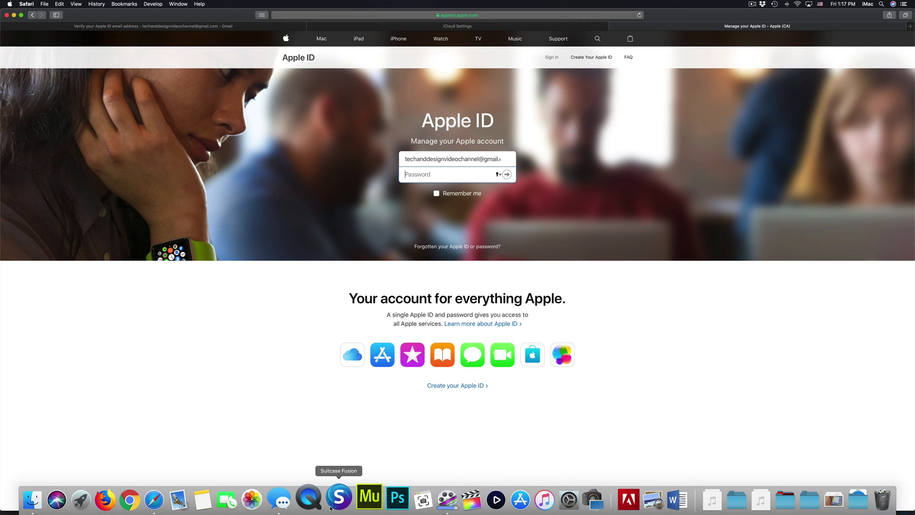
pyautogui.click(337, 495)
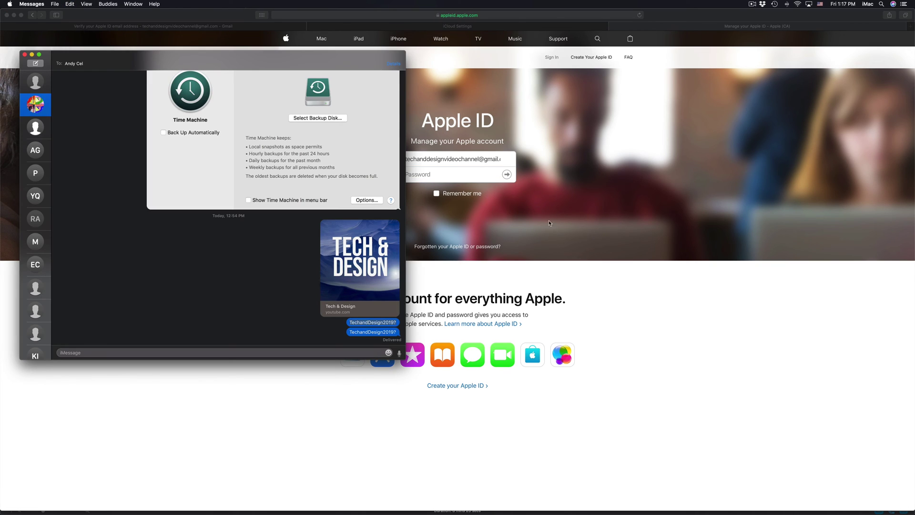
pyautogui.click(475, 180)
pyautogui.press('super+v')
pyautogui.press('Return')
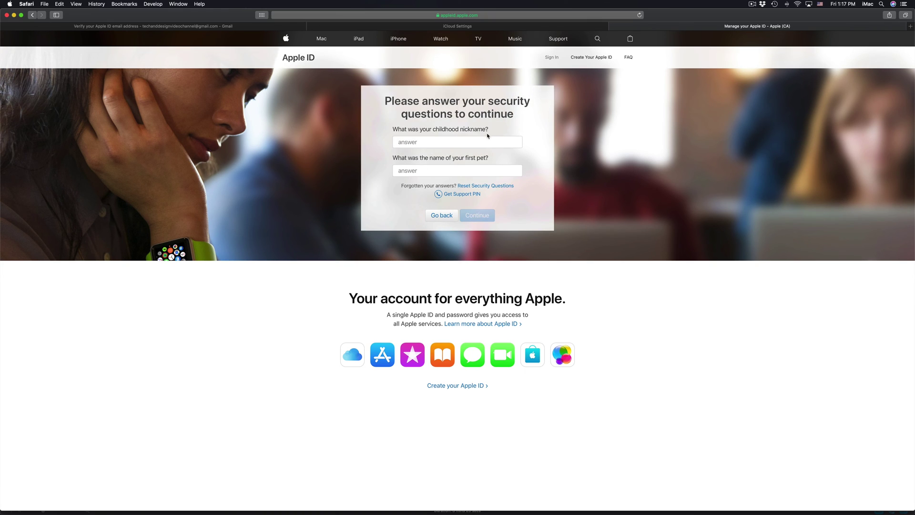
# - Look at the childhood nickname and first pet security questions, decline saving the password, and close the tab
pyautogui.click(458, 143)
pyautogui.click(480, 168)
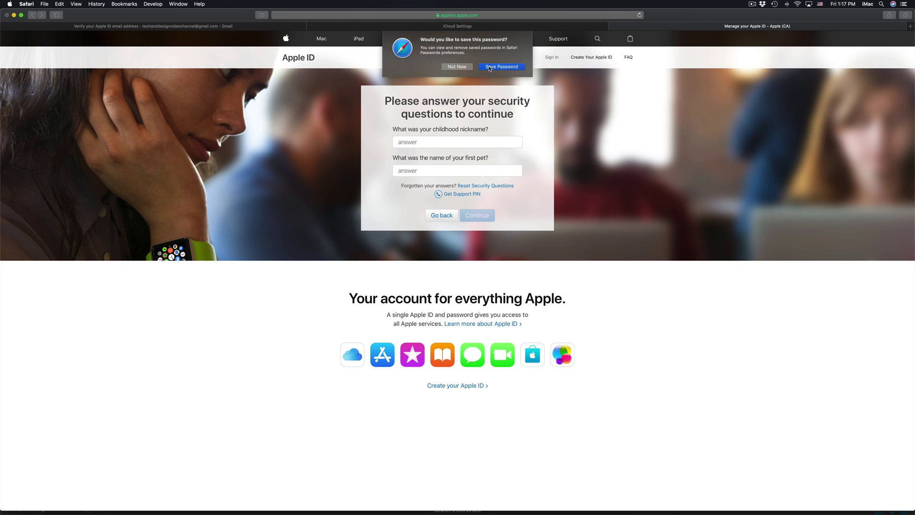
pyautogui.click(458, 67)
pyautogui.press('super+w')
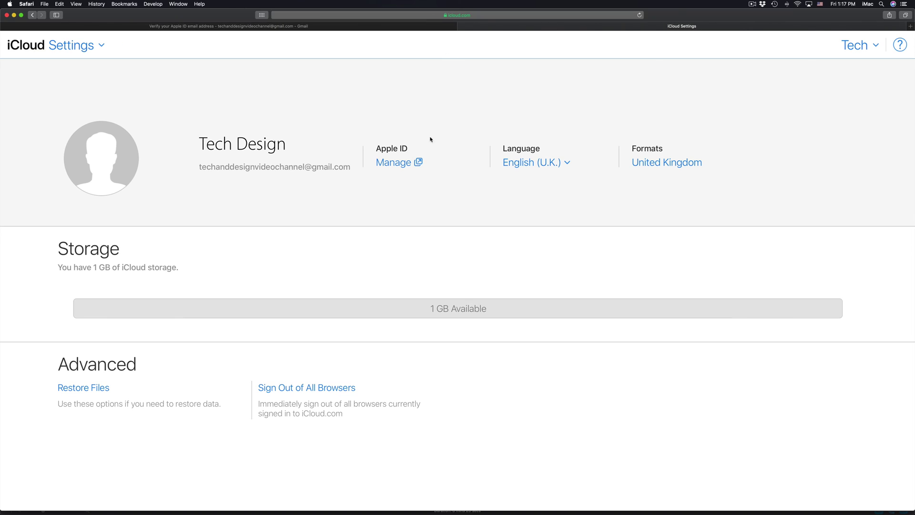
# - Open the iCloud app switcher from the Settings title dropdown
pyautogui.click(30, 47)
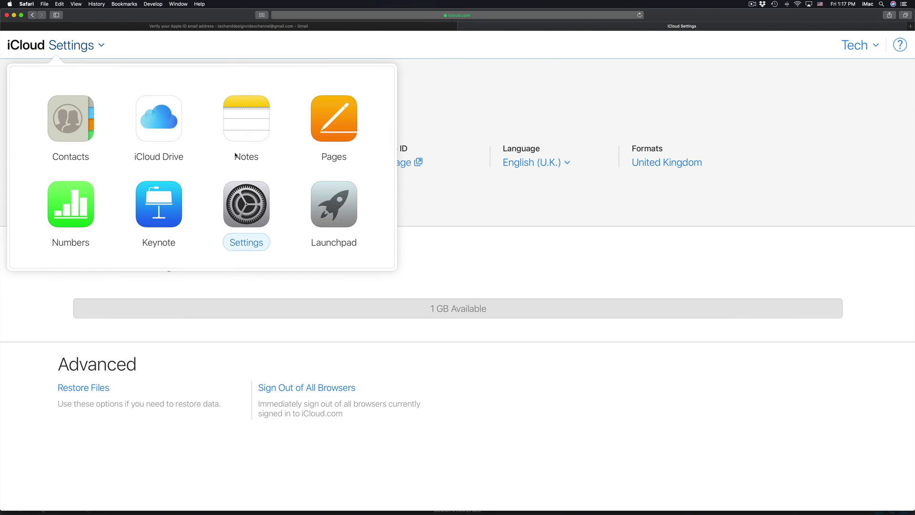